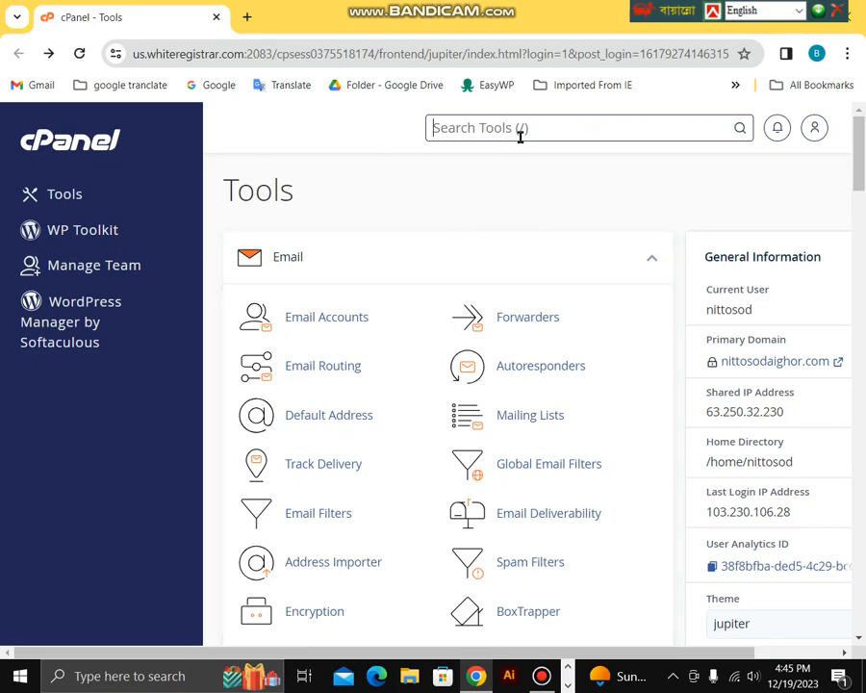
# - Go to WordPress Manager by Softaculous and start installing a new WordPress copy
pyautogui.scroll(-6, 535, 342)
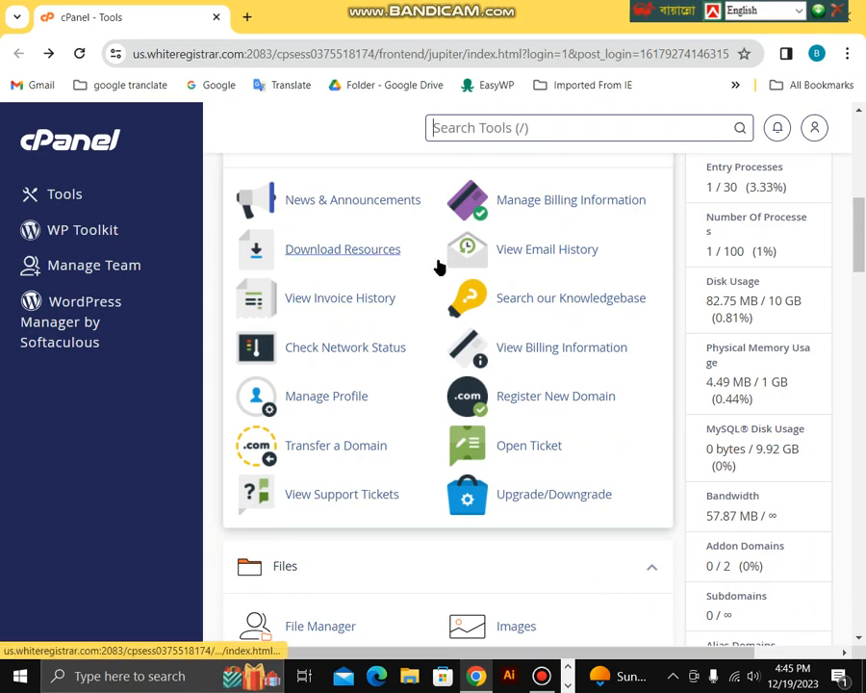
pyautogui.scroll(-6, 448, 284)
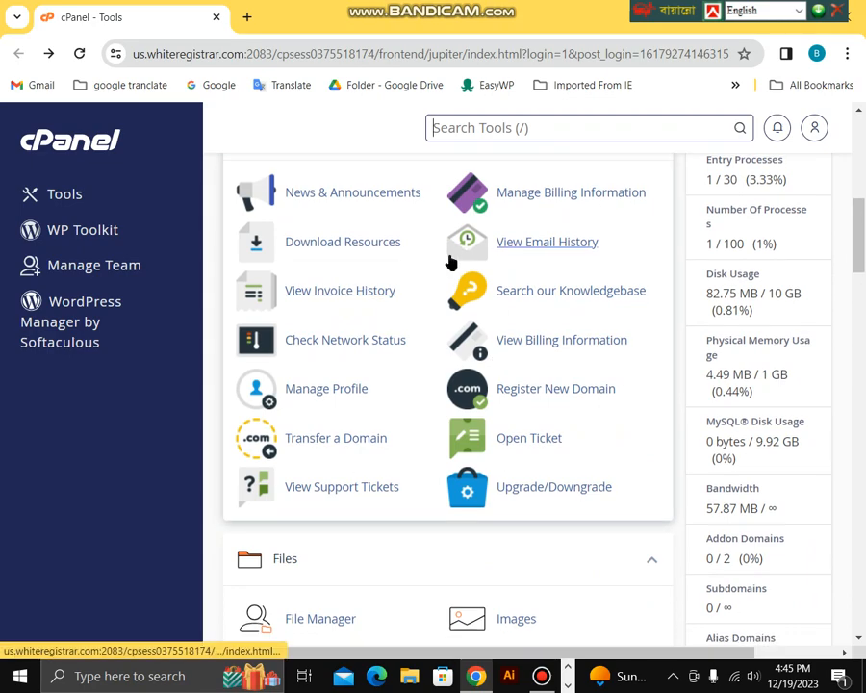
pyautogui.scroll(-10, 444, 279)
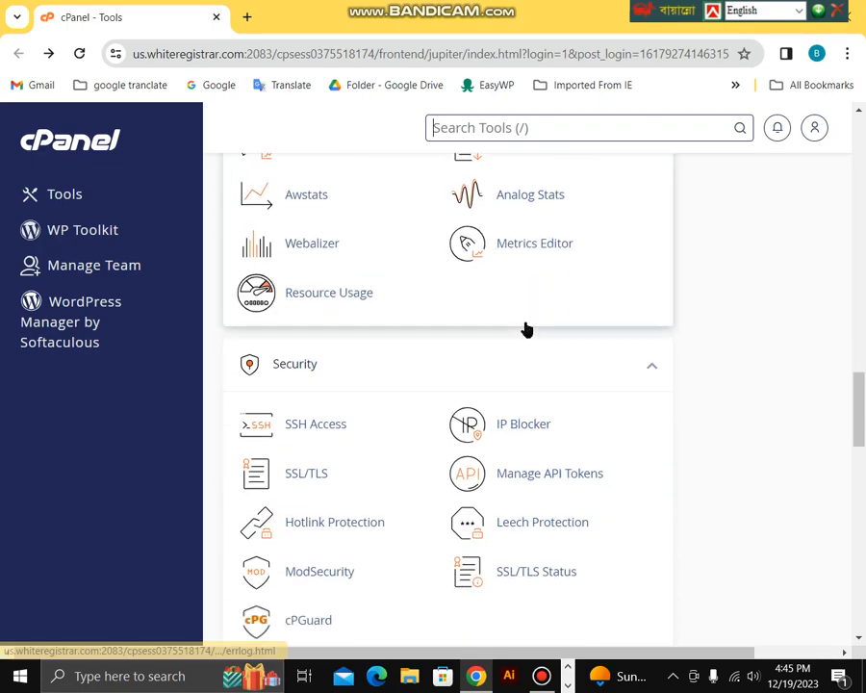
pyautogui.scroll(3, 539, 375)
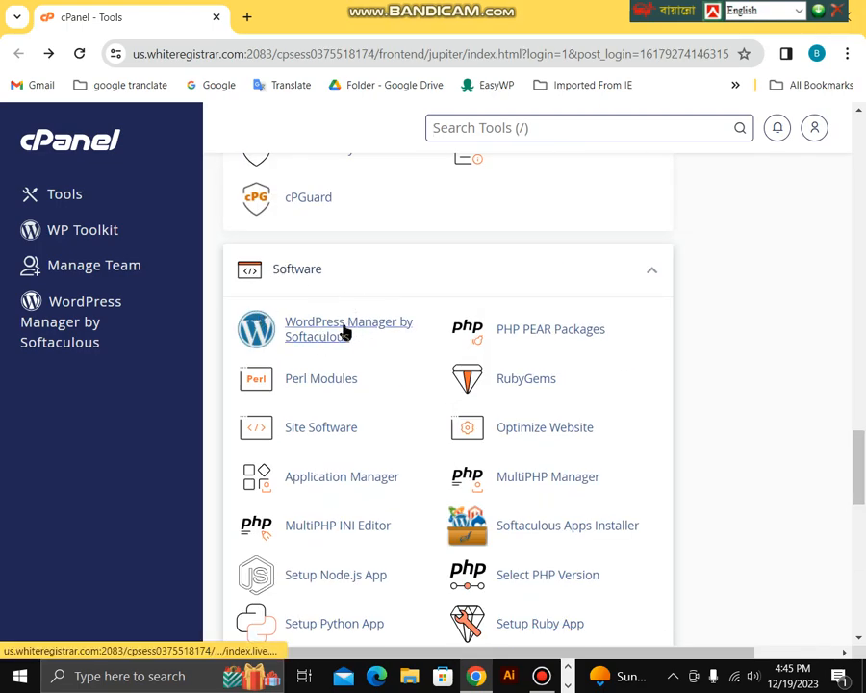
pyautogui.scroll(-3, 382, 332)
pyautogui.scroll(-7, 382, 332)
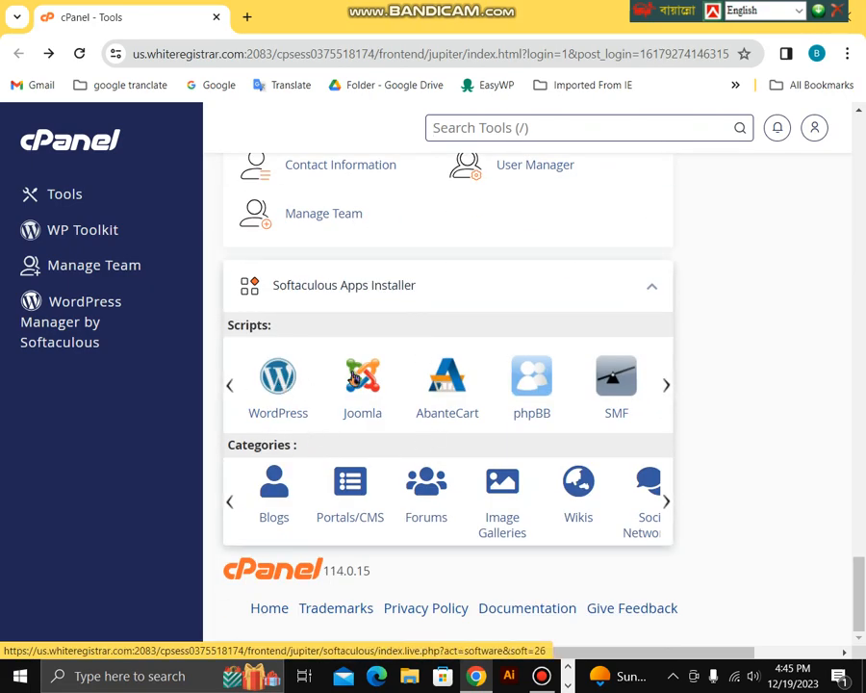
pyautogui.scroll(1, 376, 399)
pyautogui.scroll(10, 375, 399)
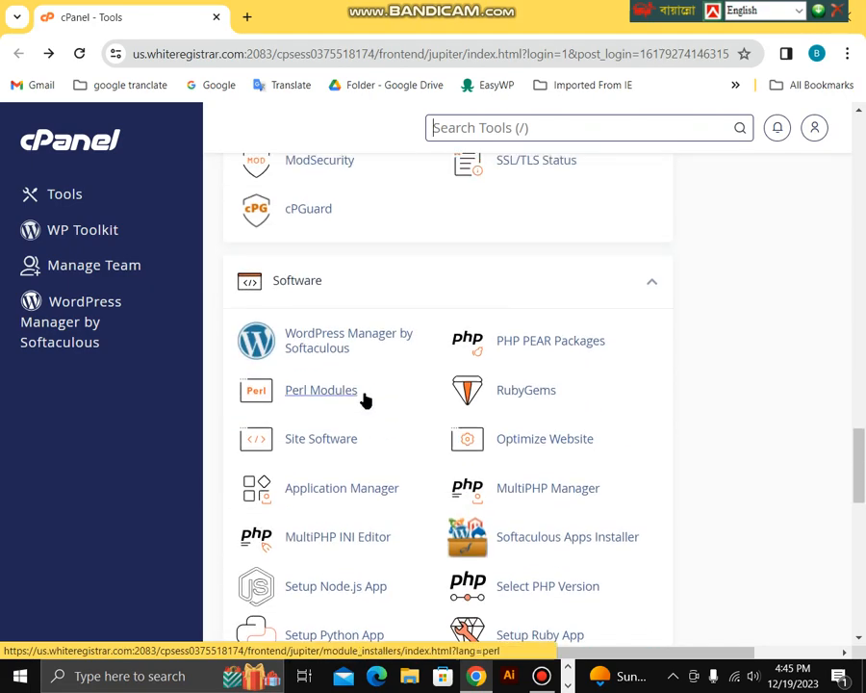
pyautogui.click(313, 344)
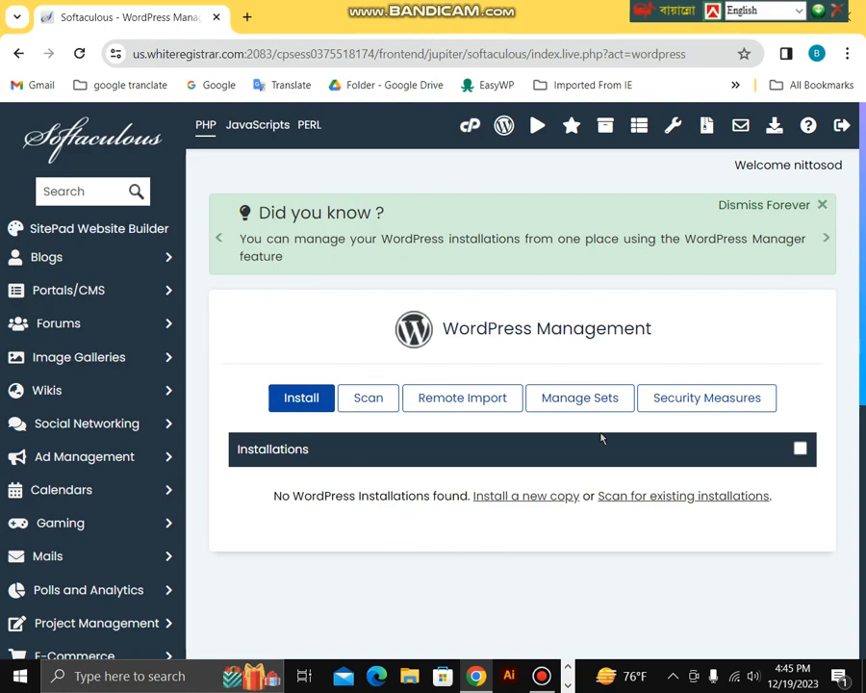
pyautogui.scroll(-1, 471, 318)
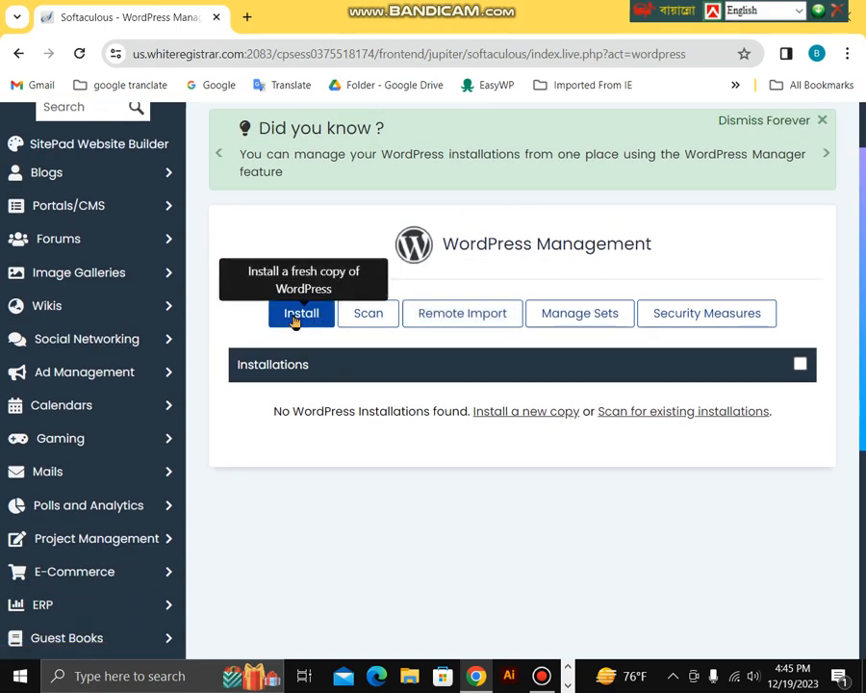
pyautogui.click(527, 418)
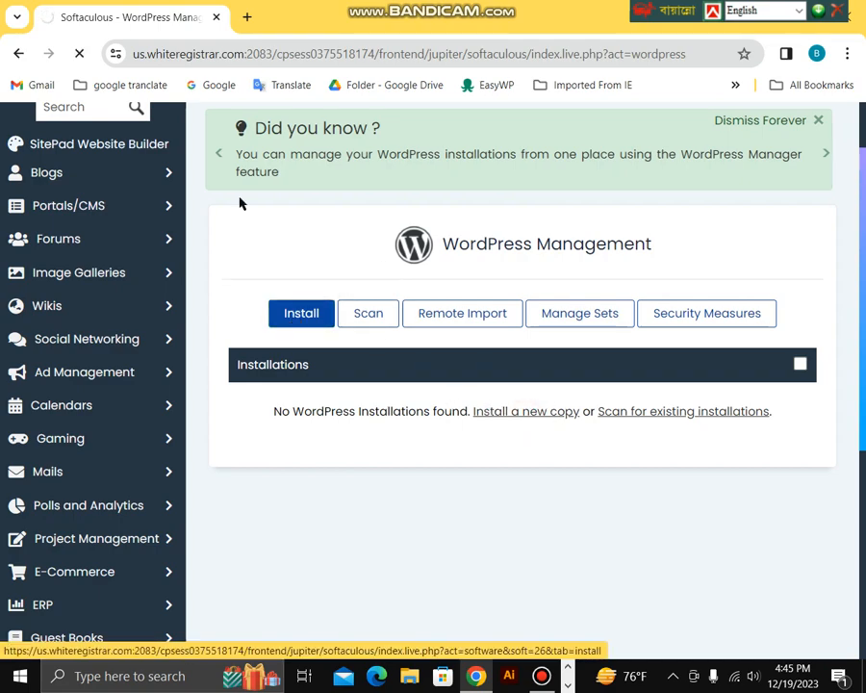
pyautogui.scroll(-5, 400, 282)
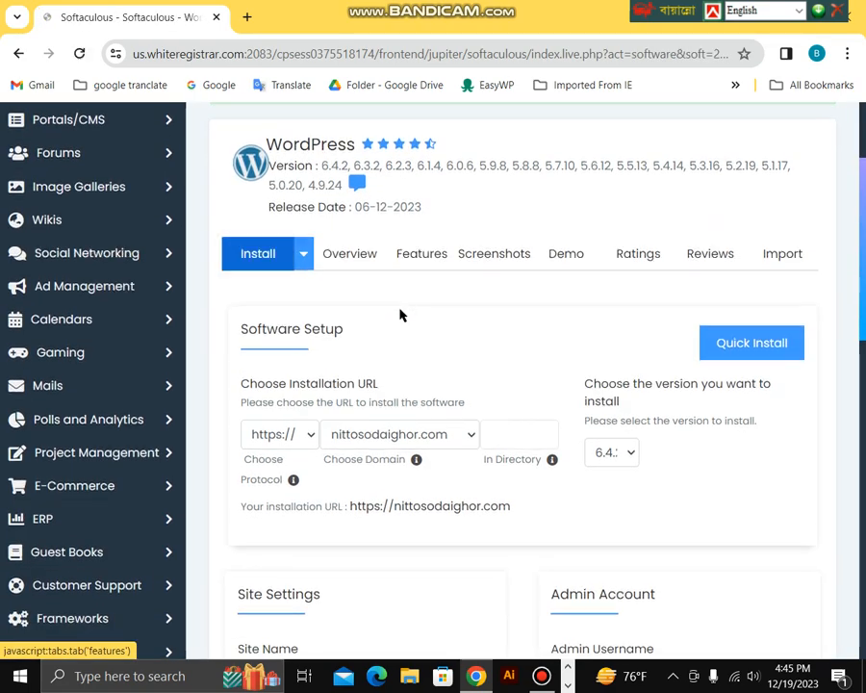
pyautogui.click(514, 259)
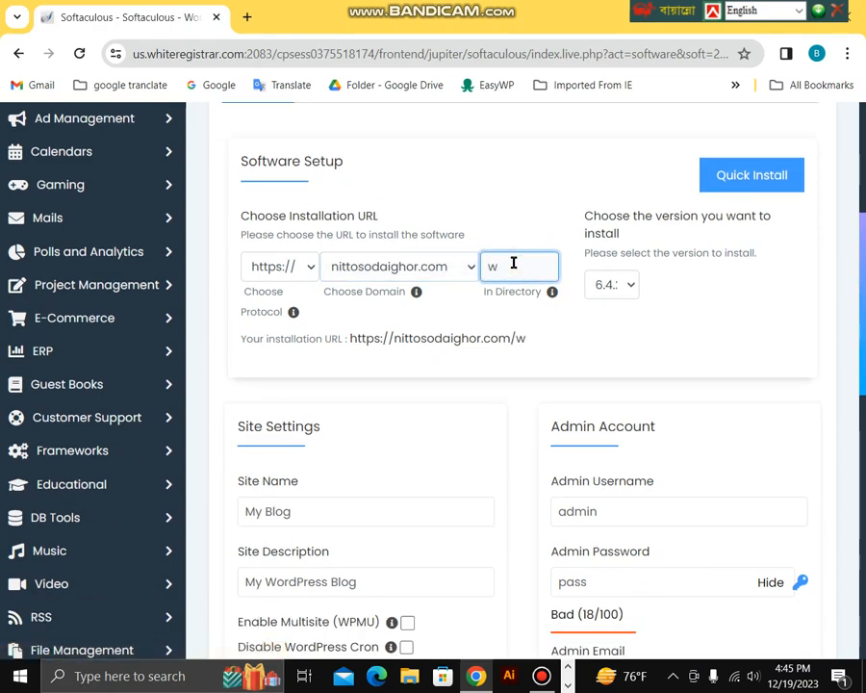
pyautogui.scroll(-1, 445, 268)
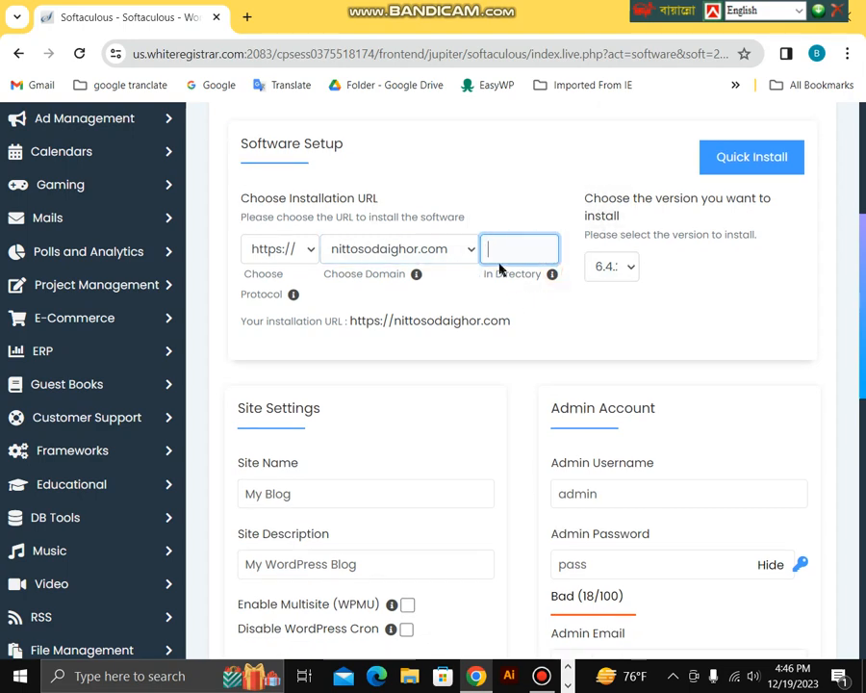
pyautogui.click(285, 249)
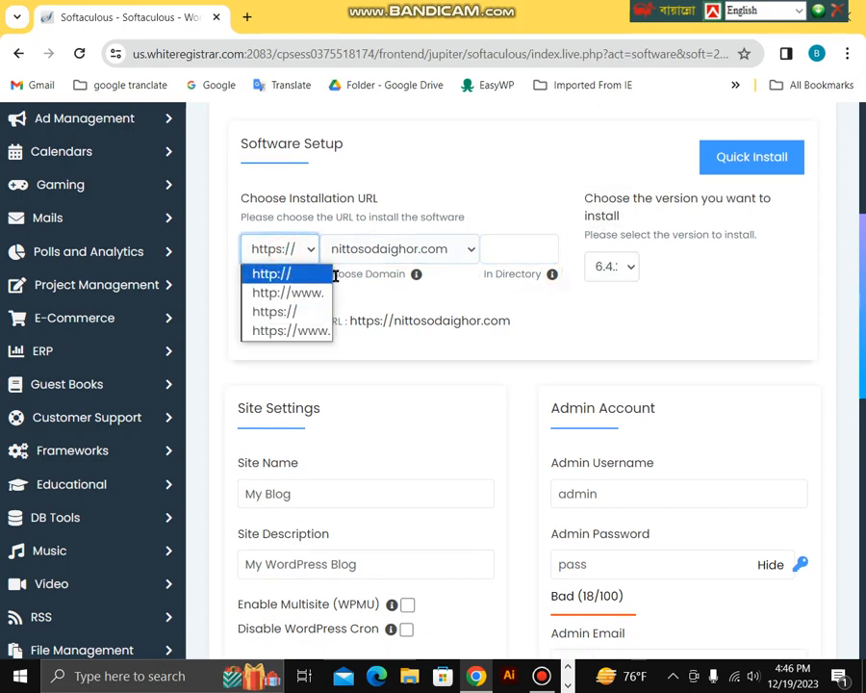
pyautogui.click(291, 312)
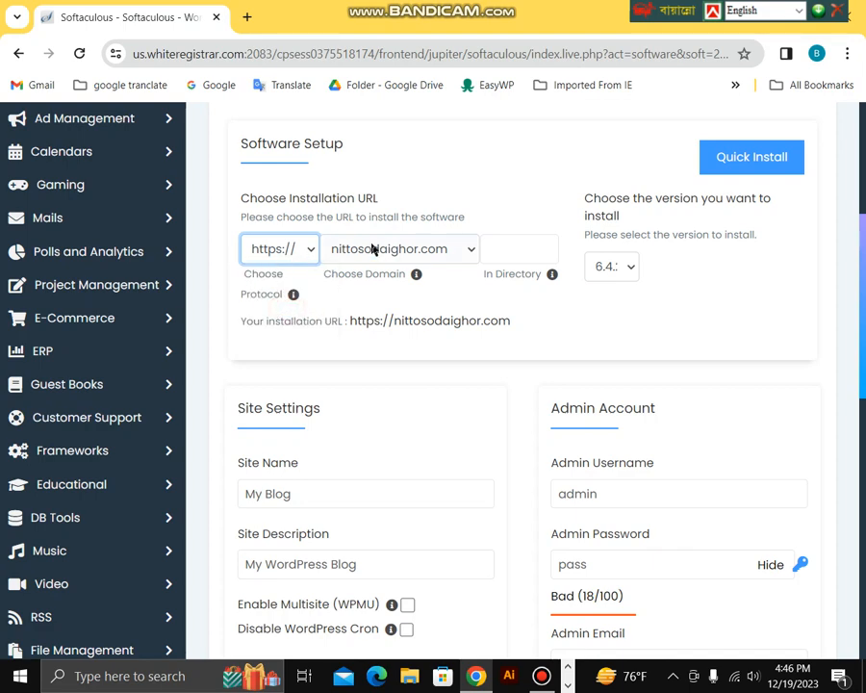
pyautogui.click(463, 250)
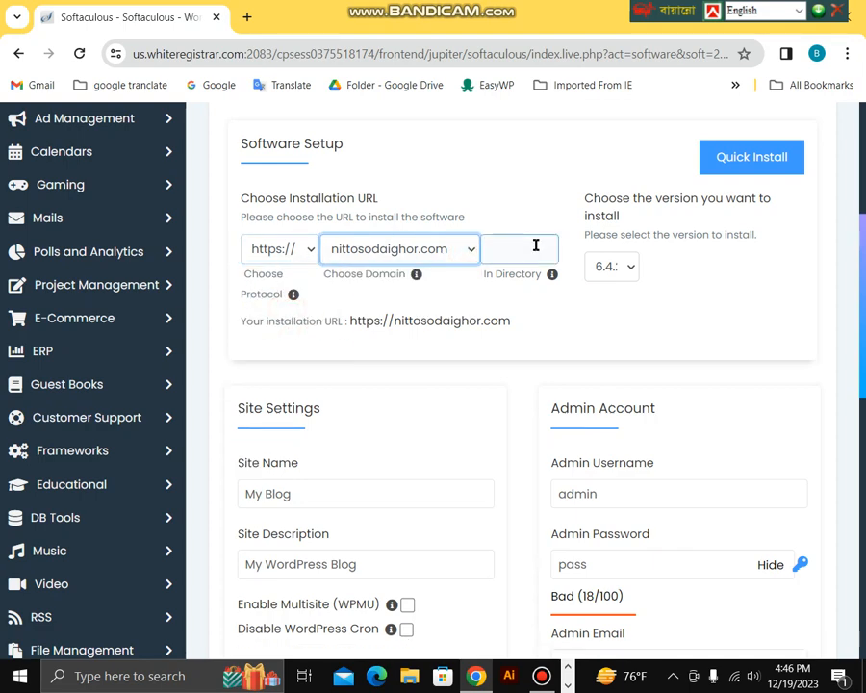
pyautogui.click(485, 246)
pyautogui.click(596, 281)
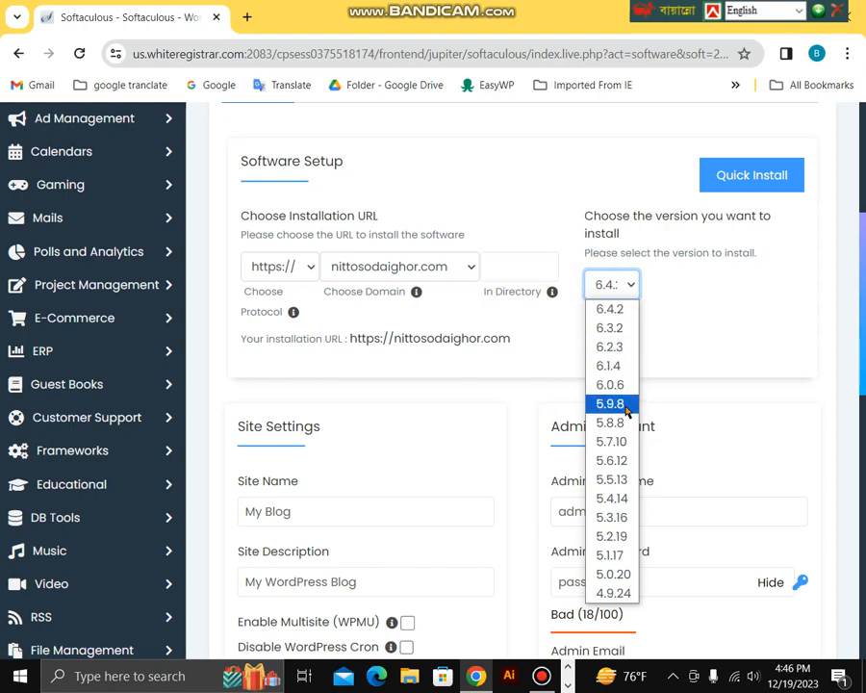
pyautogui.click(626, 313)
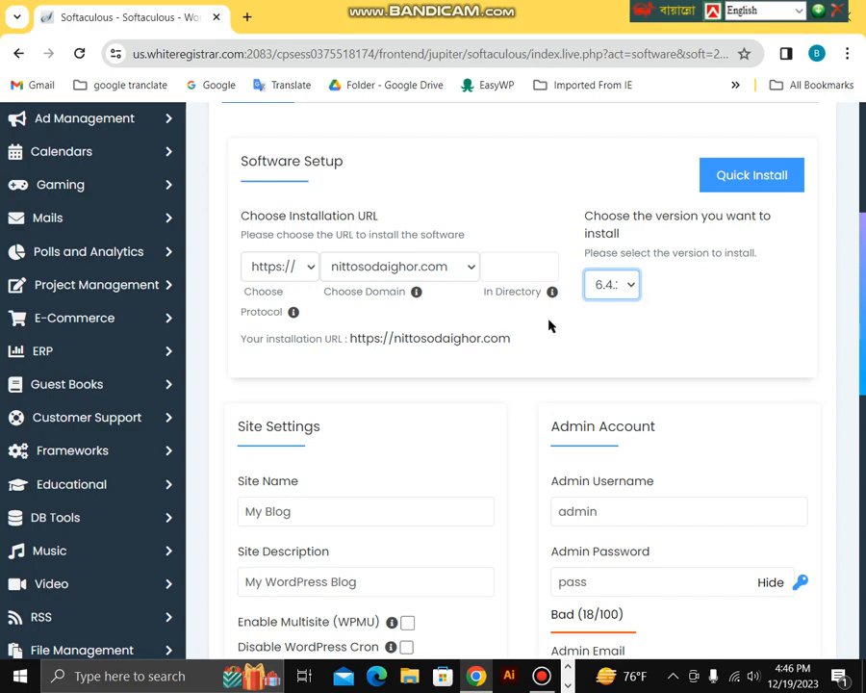
pyautogui.scroll(-4, 459, 382)
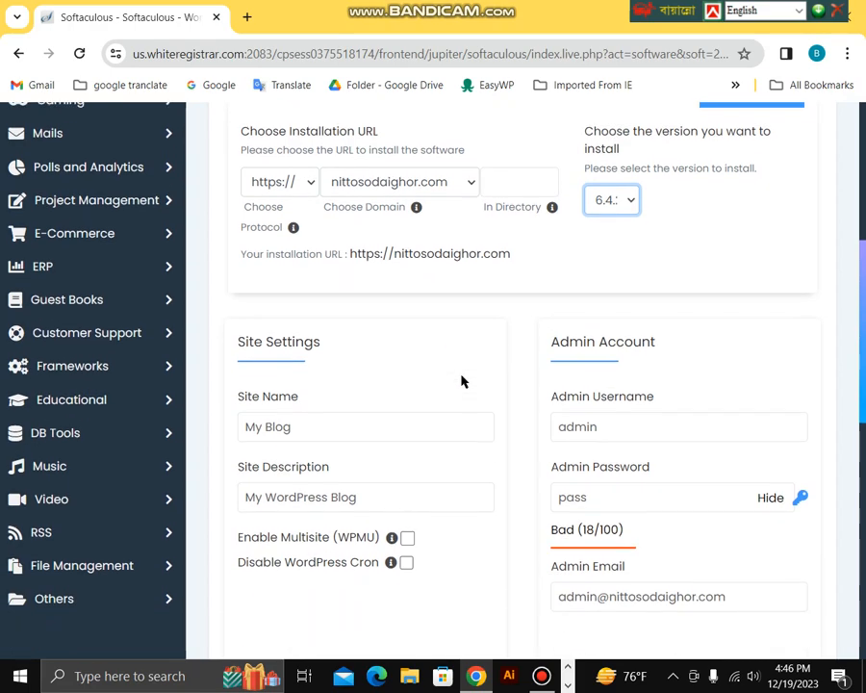
# - Replace the default Site Name 'My Blog' with 'Nittosodaighor'
pyautogui.click(364, 332)
pyautogui.moveTo(344, 348); pyautogui.dragTo(201, 354)
pyautogui.scroll(-1, 197, 350)
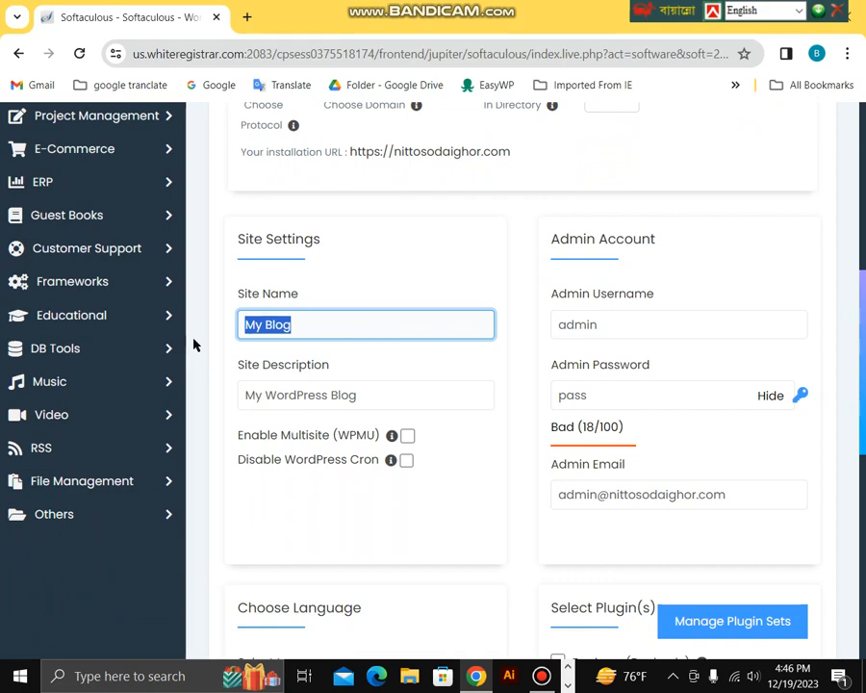
pyautogui.write('Ni')
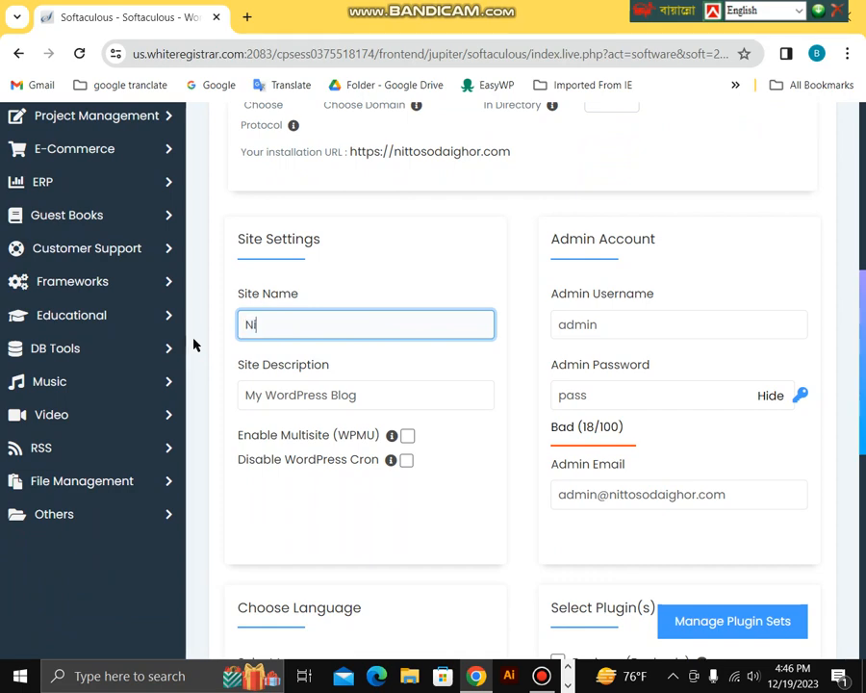
pyautogui.scroll(1, 192, 345)
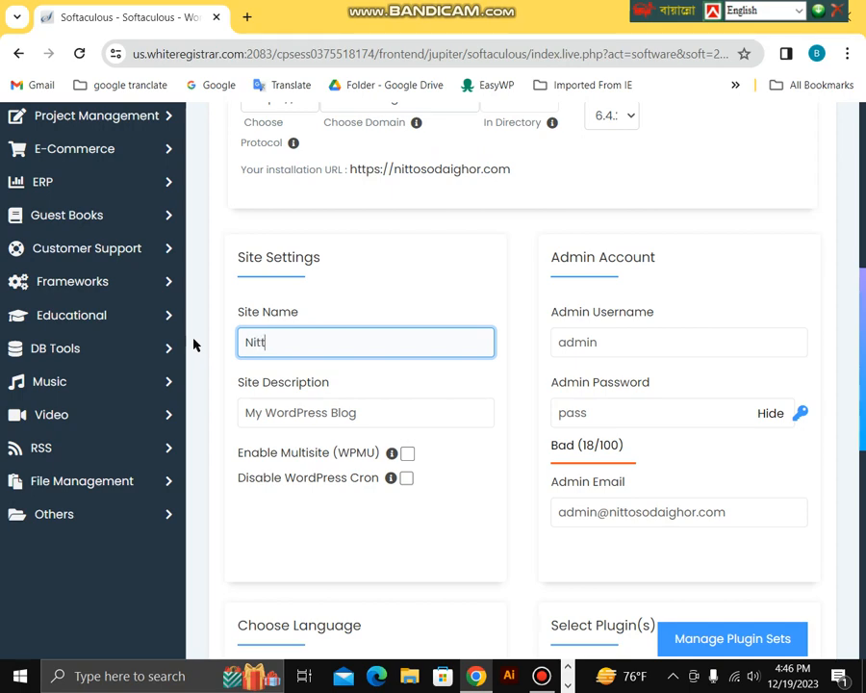
pyautogui.write('ttosodai')
pyautogui.scroll(-1, 192, 345)
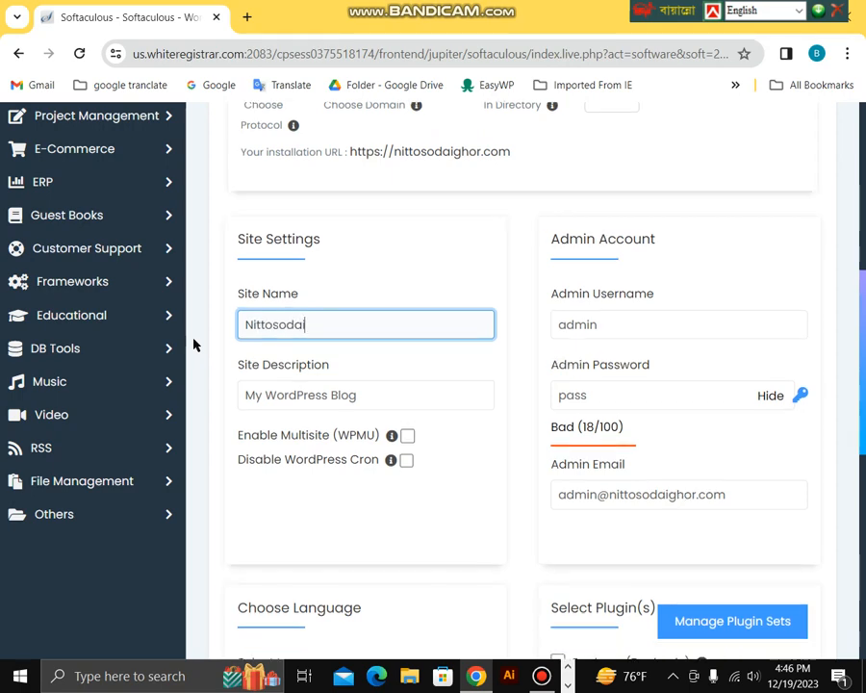
pyautogui.write('ghor')
# - Leave the site description as 'My WordPress Blog'
pyautogui.moveTo(398, 397); pyautogui.dragTo(188, 392)
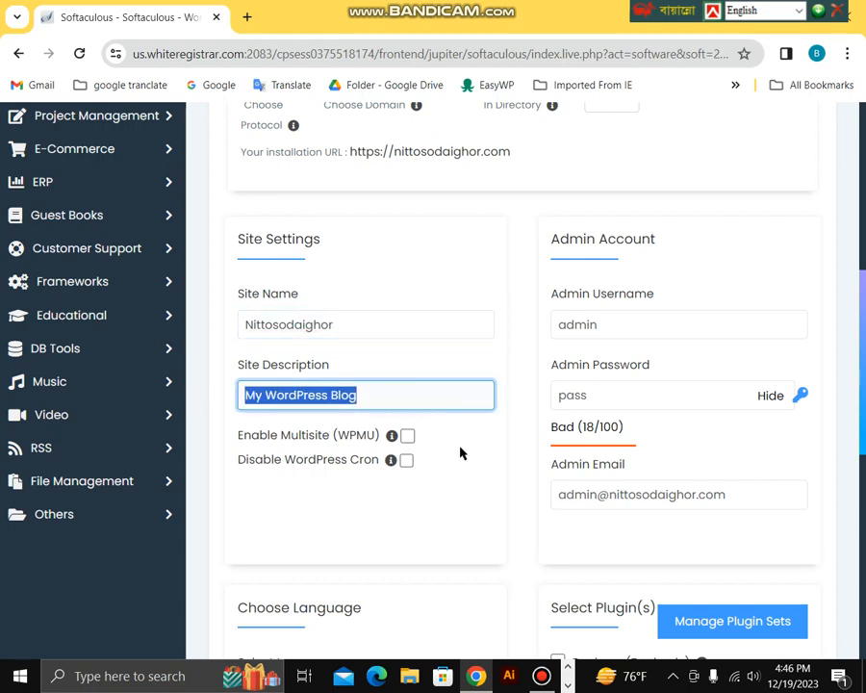
pyautogui.scroll(1, 500, 466)
pyautogui.click(514, 473)
pyautogui.click(354, 330)
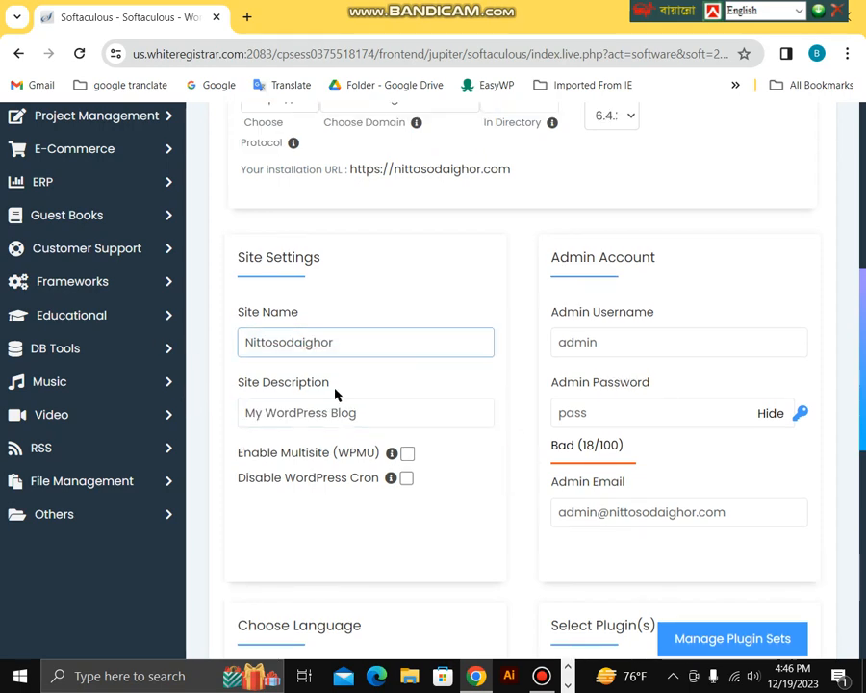
pyautogui.scroll(-1, 433, 396)
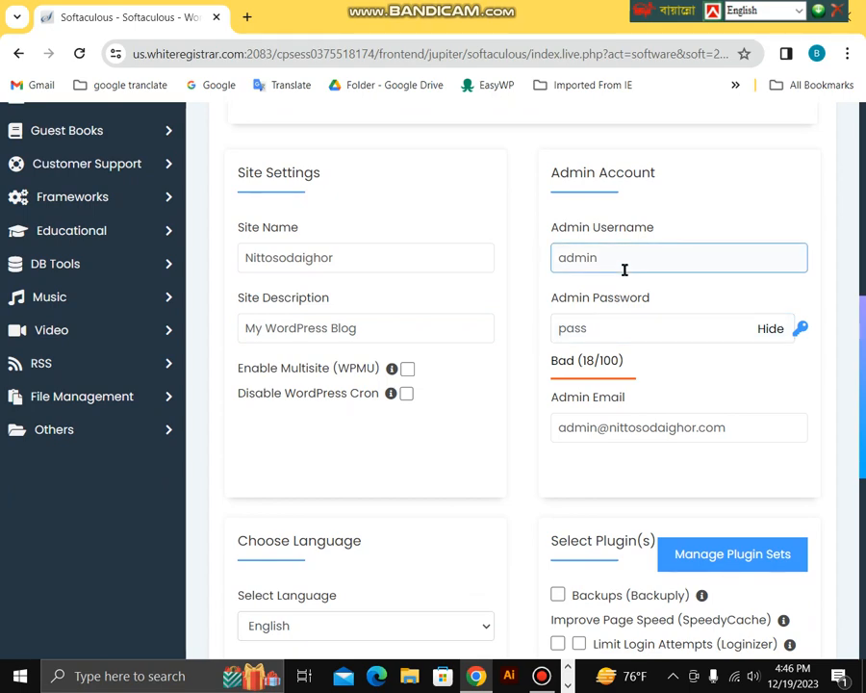
# - Replace the default admin username with a custom username
pyautogui.moveTo(627, 260); pyautogui.dragTo(526, 269)
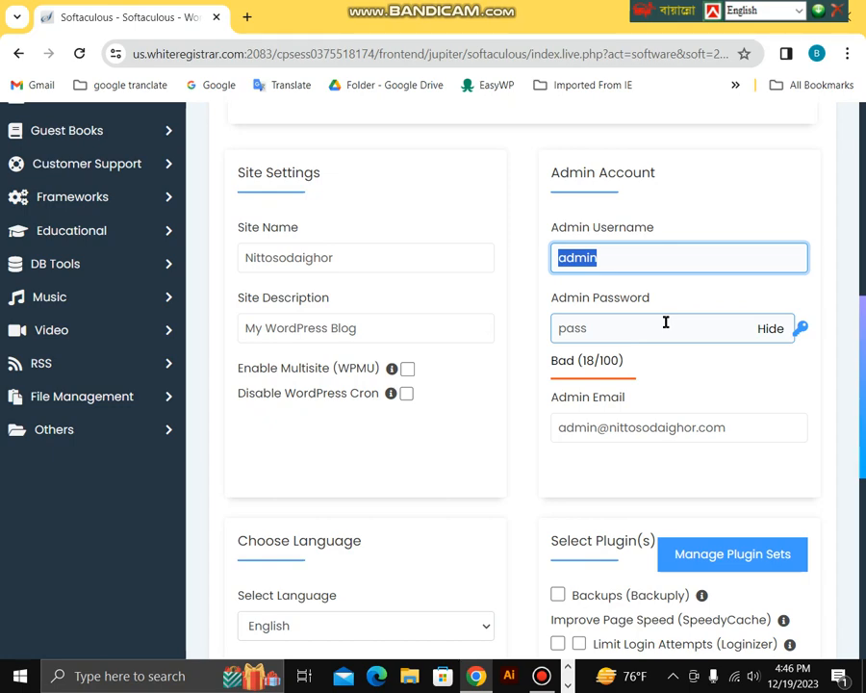
pyautogui.scroll(-1, 665, 323)
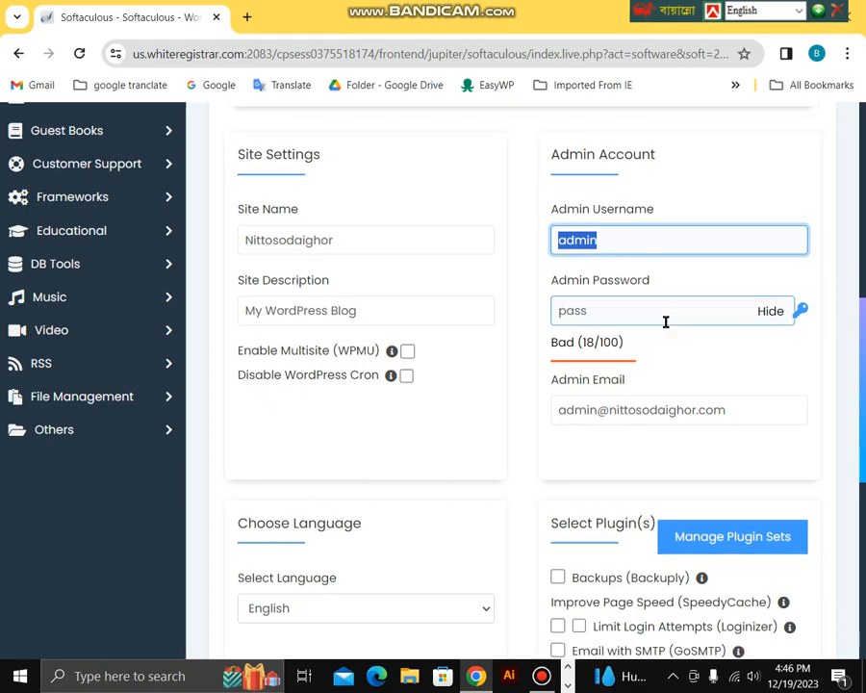
pyautogui.press('BackSpace')
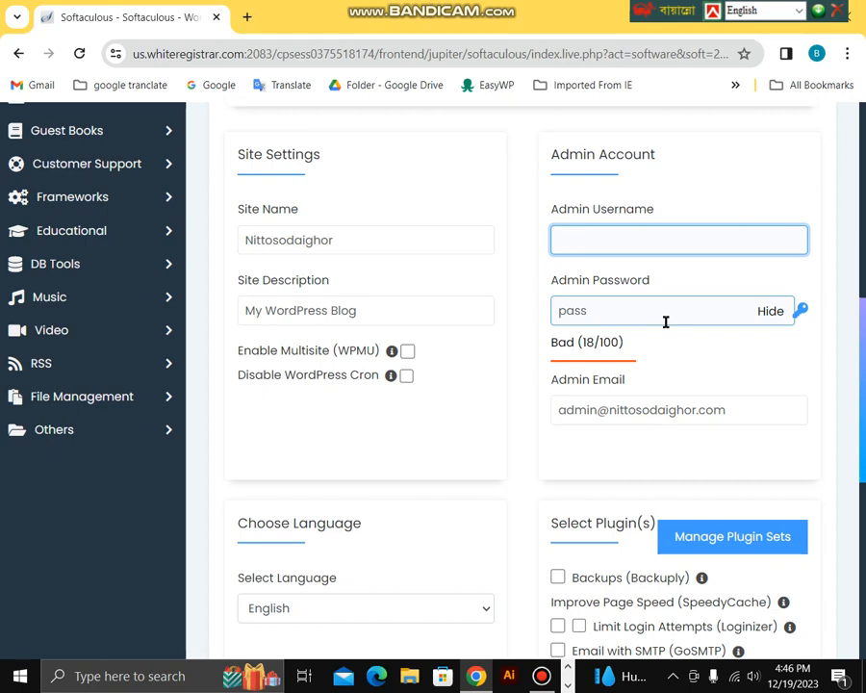
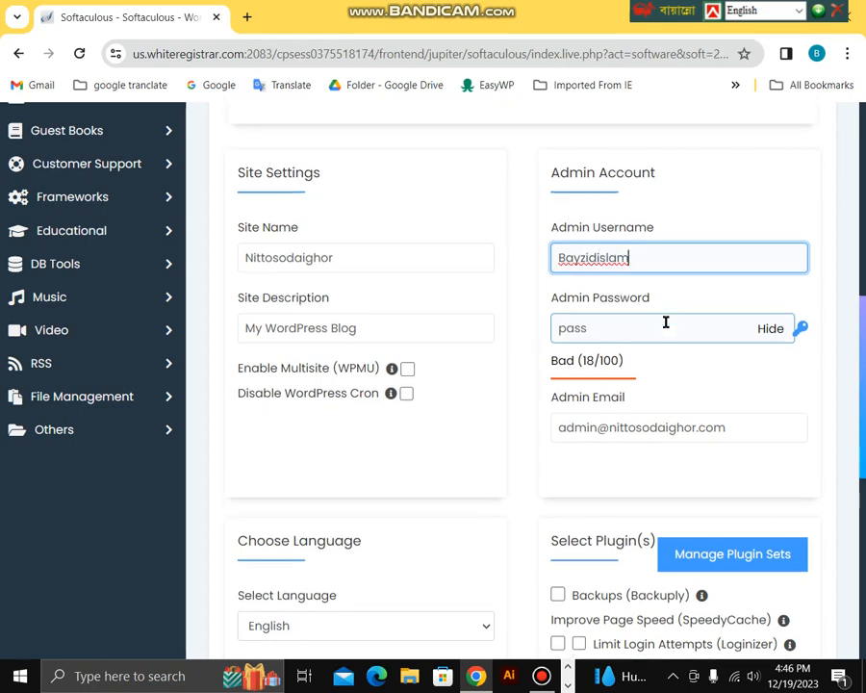
# - Copy the admin username and paste it over the admin password placeholder
pyautogui.moveTo(691, 254); pyautogui.dragTo(544, 255)
pyautogui.rightClick(618, 270)
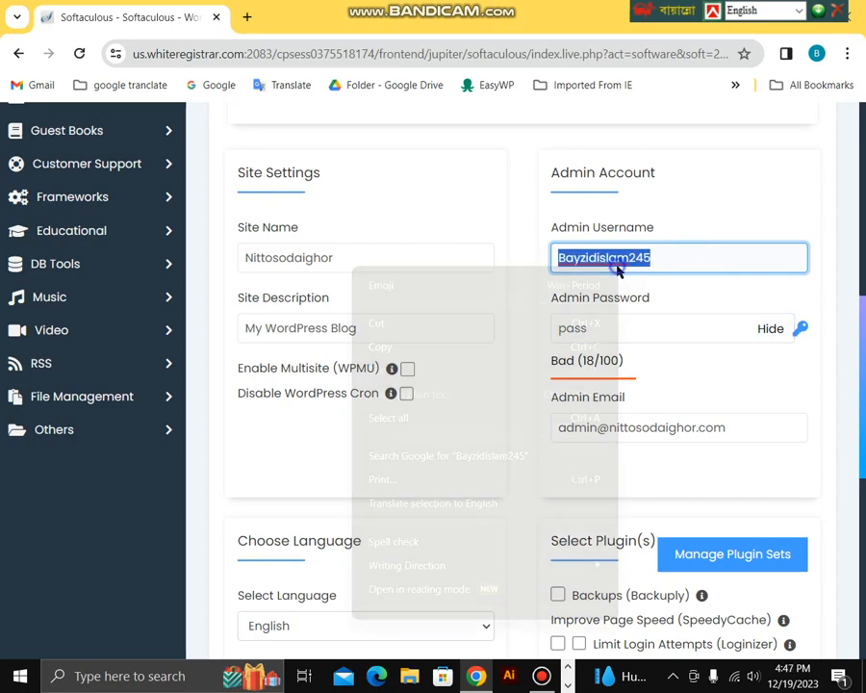
pyautogui.click(406, 344)
pyautogui.click(594, 328)
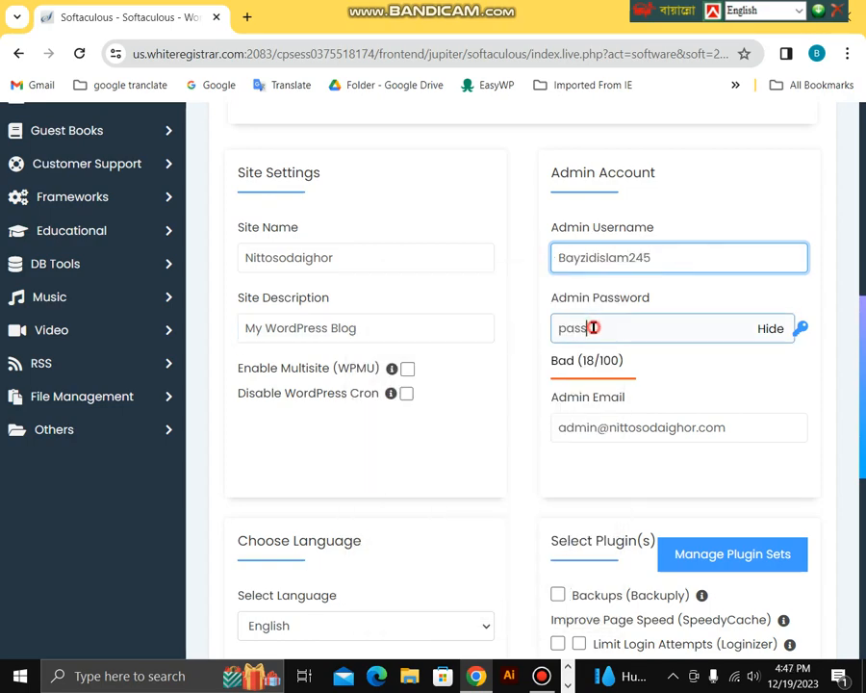
pyautogui.doubleClick(575, 328)
pyautogui.rightClick(577, 329)
pyautogui.click(607, 435)
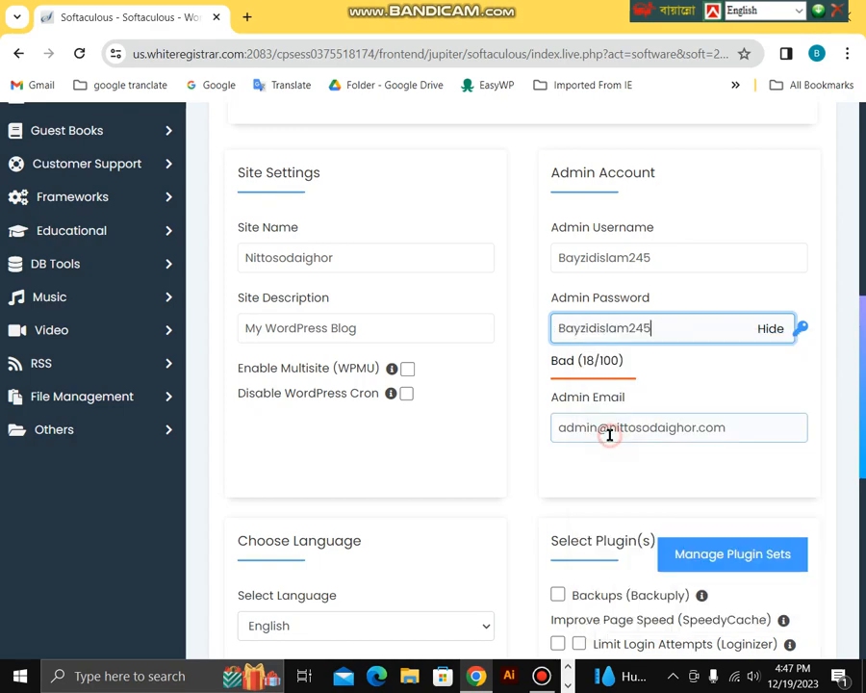
pyautogui.scroll(-3, 630, 414)
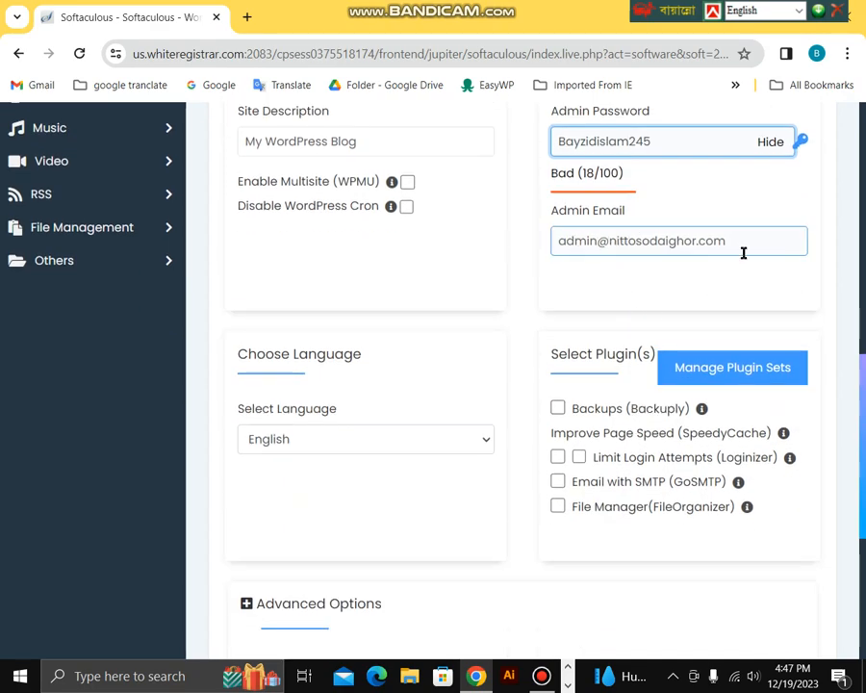
pyautogui.click(778, 249)
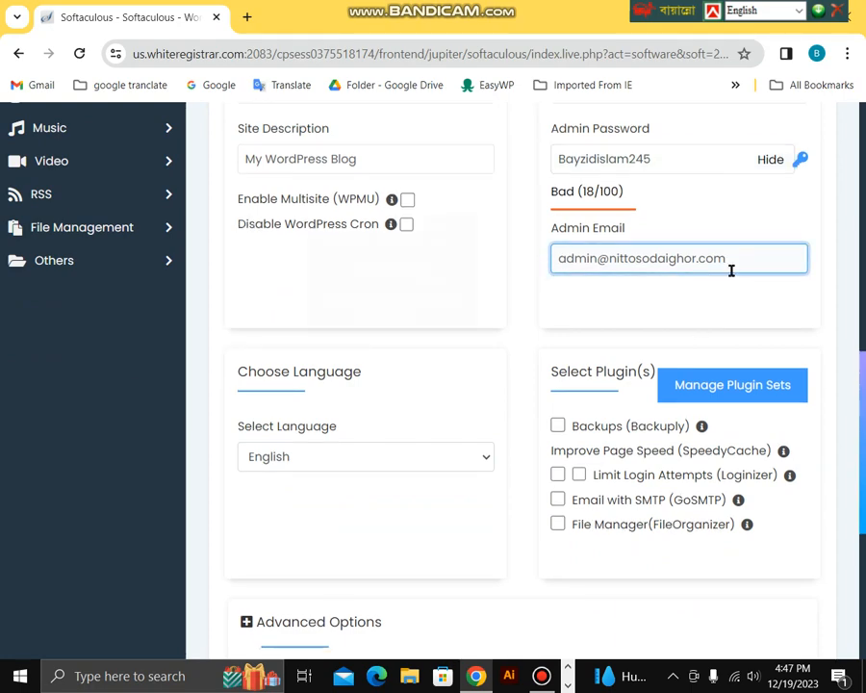
pyautogui.scroll(-4, 731, 272)
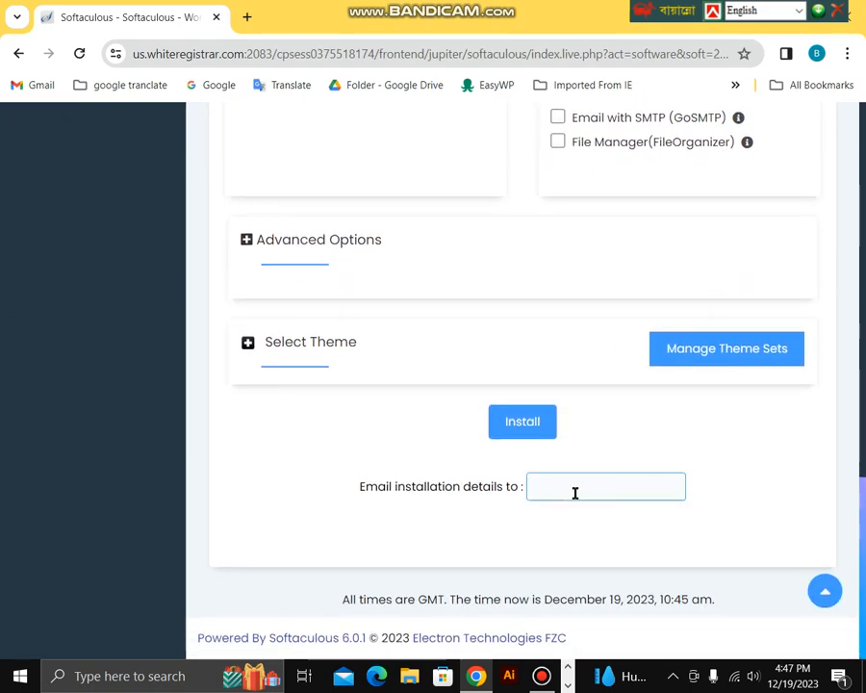
# - Fill in the e-mail address for the installation details
pyautogui.click(575, 493)
pyautogui.scroll(5, 708, 424)
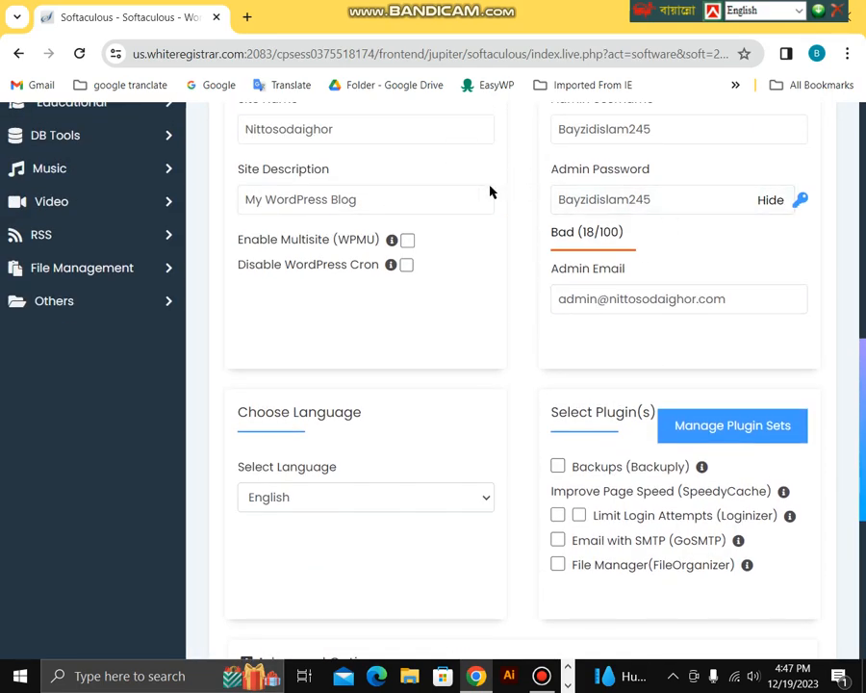
pyautogui.scroll(-5, 673, 271)
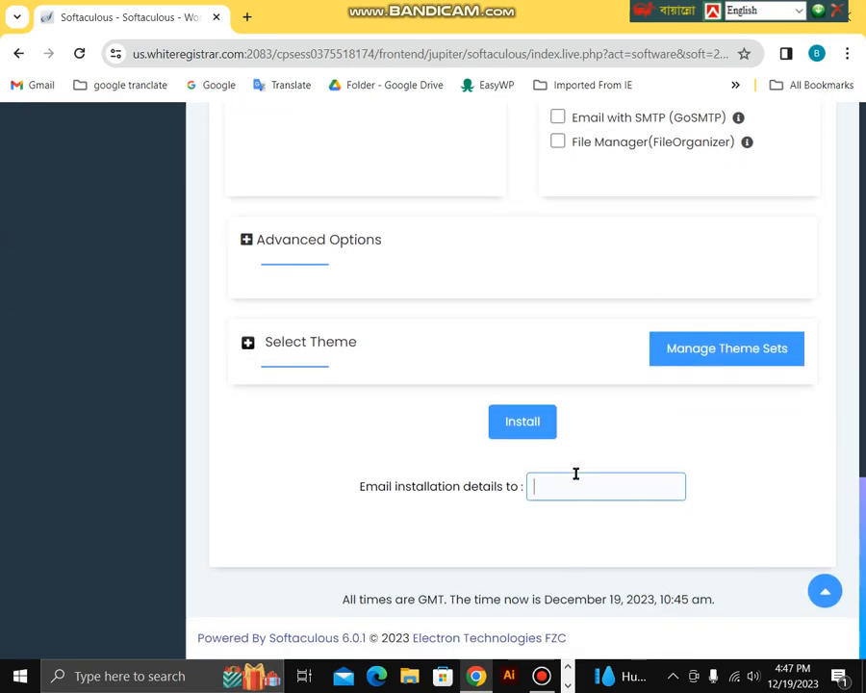
pyautogui.click(578, 488)
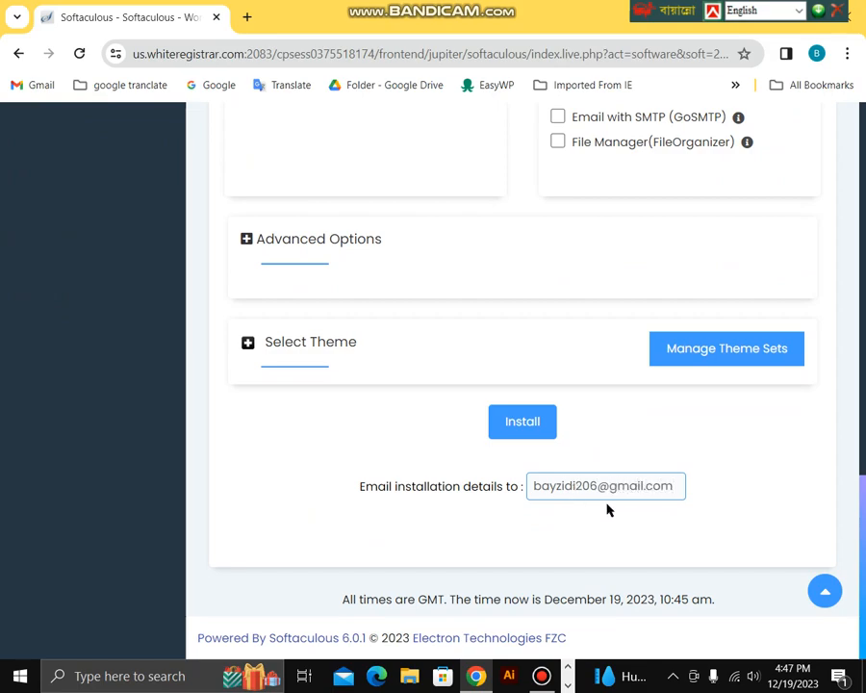
# - Review the completed form and launch the WordPress installation
pyautogui.scroll(10, 534, 404)
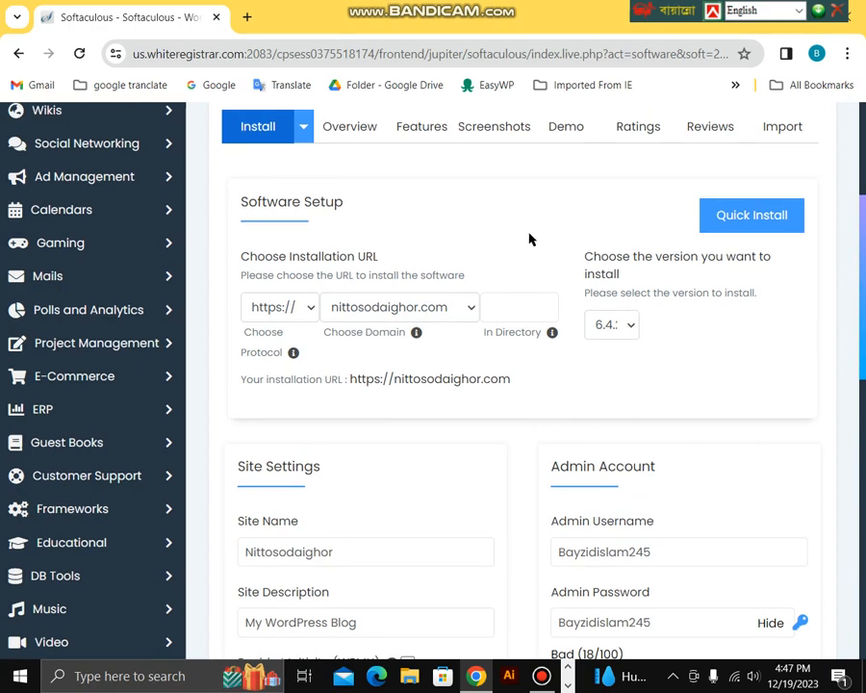
pyautogui.scroll(-1, 529, 288)
pyautogui.scroll(-3, 547, 499)
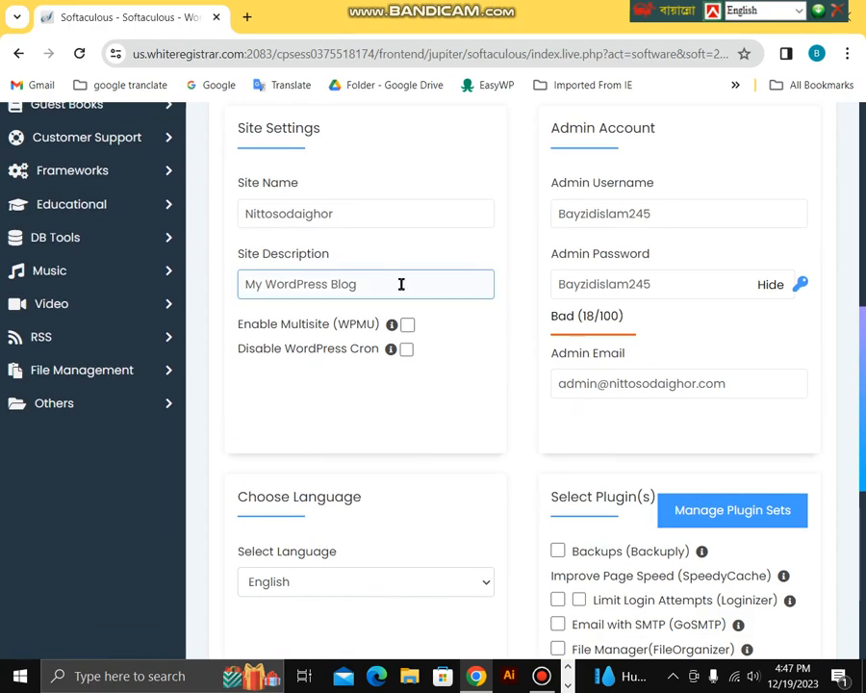
pyautogui.moveTo(400, 284); pyautogui.dragTo(332, 254)
pyautogui.click(366, 249)
pyautogui.scroll(1, 365, 249)
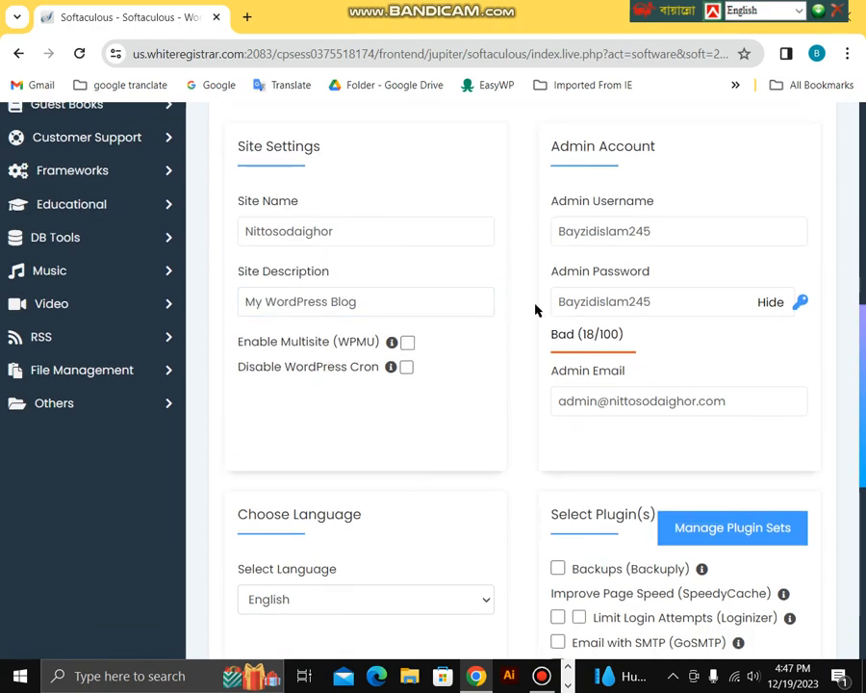
pyautogui.scroll(-5, 541, 327)
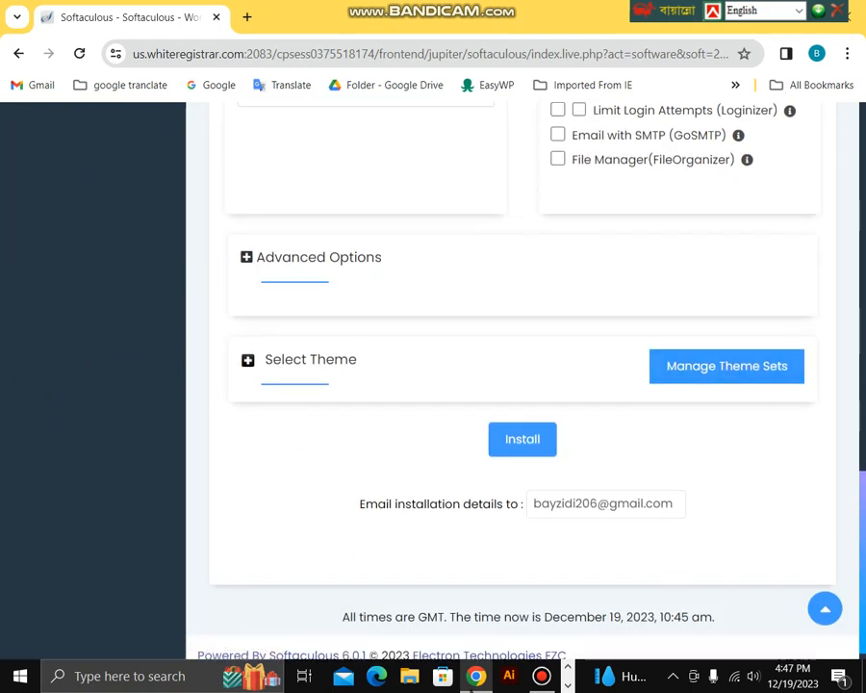
pyautogui.click(544, 449)
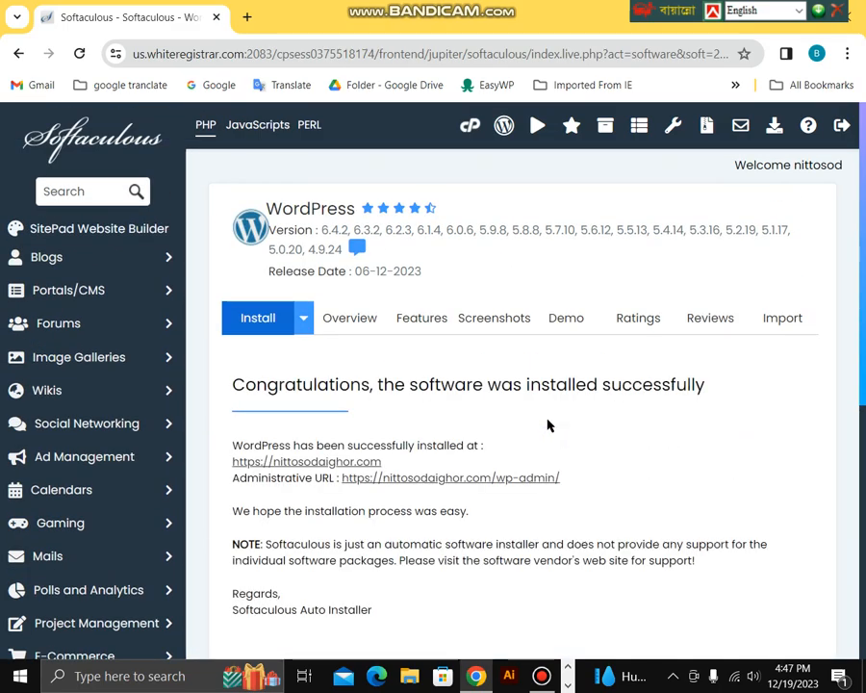
pyautogui.scroll(-1, 444, 414)
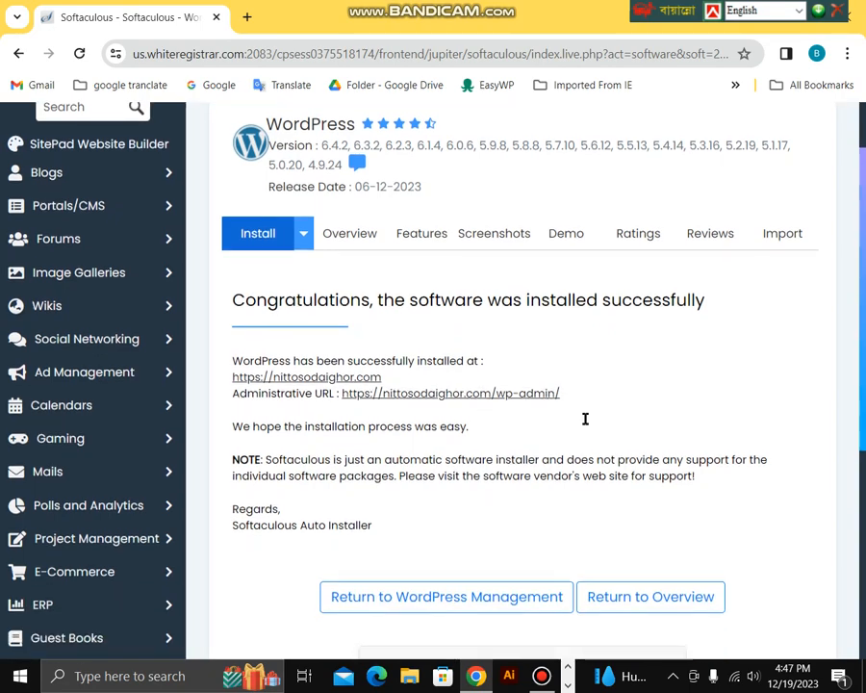
pyautogui.scroll(-1, 597, 347)
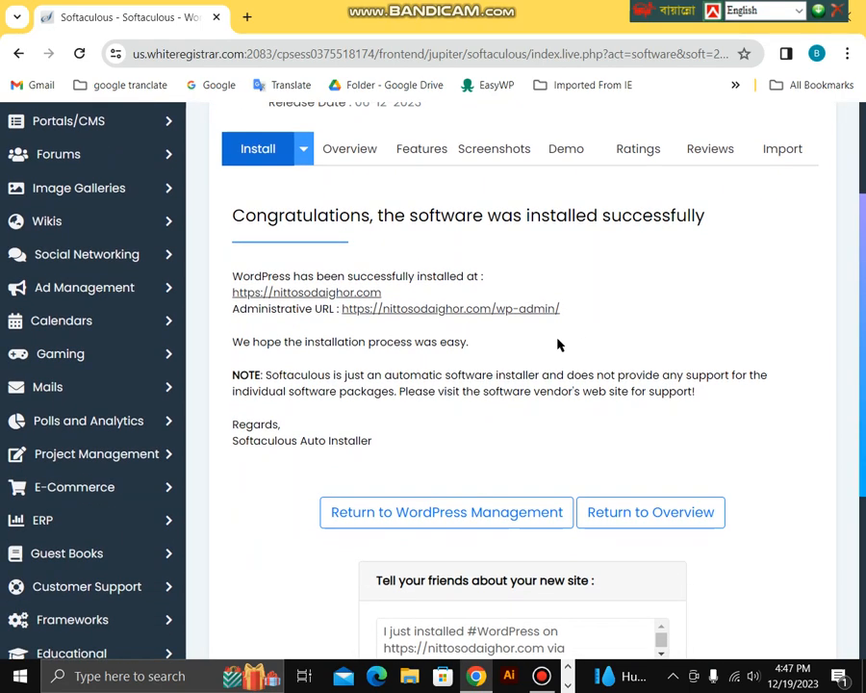
pyautogui.rightClick(339, 298)
pyautogui.click(376, 314)
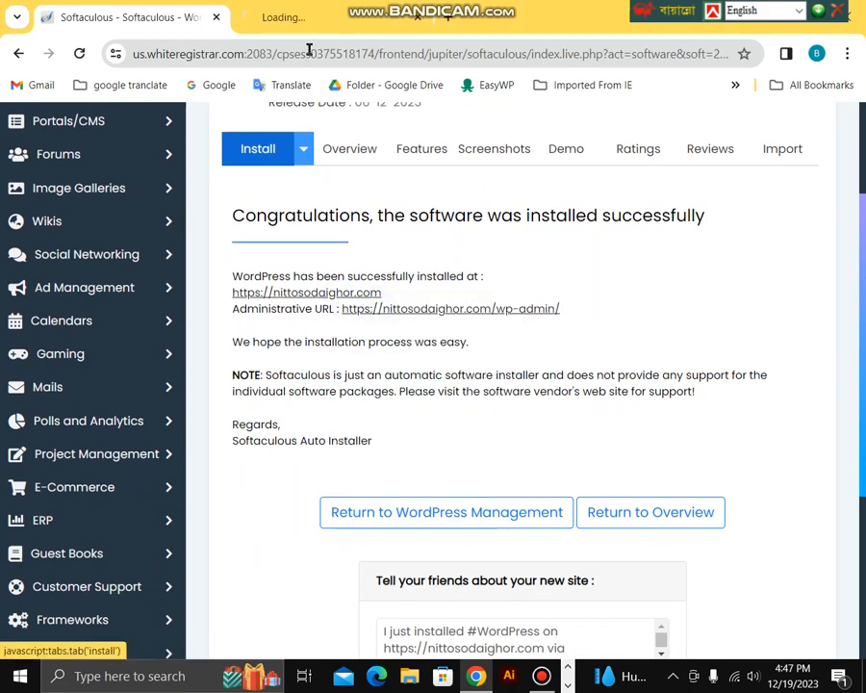
pyautogui.click(315, 25)
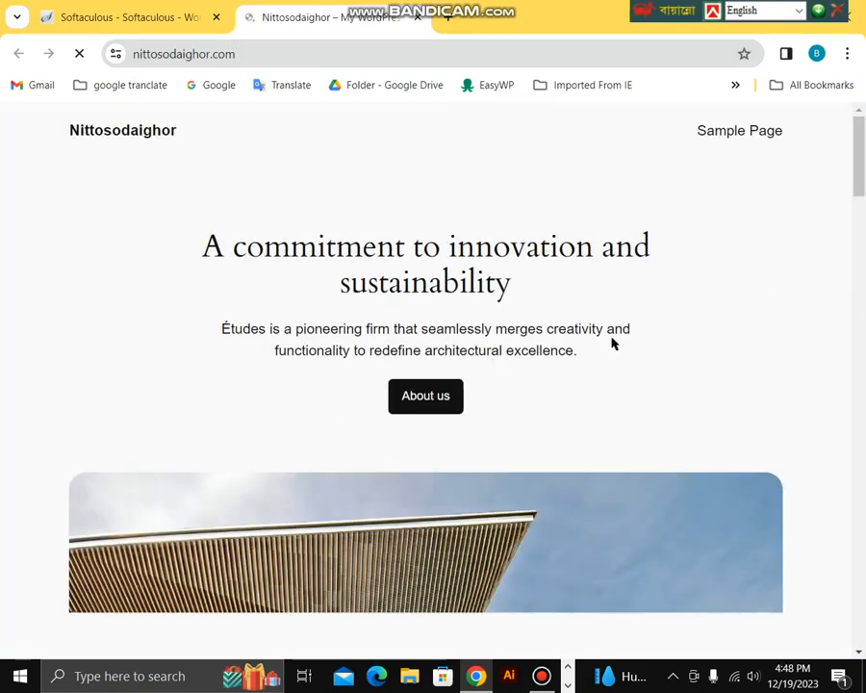
pyautogui.scroll(-6, 589, 338)
pyautogui.scroll(-8, 568, 328)
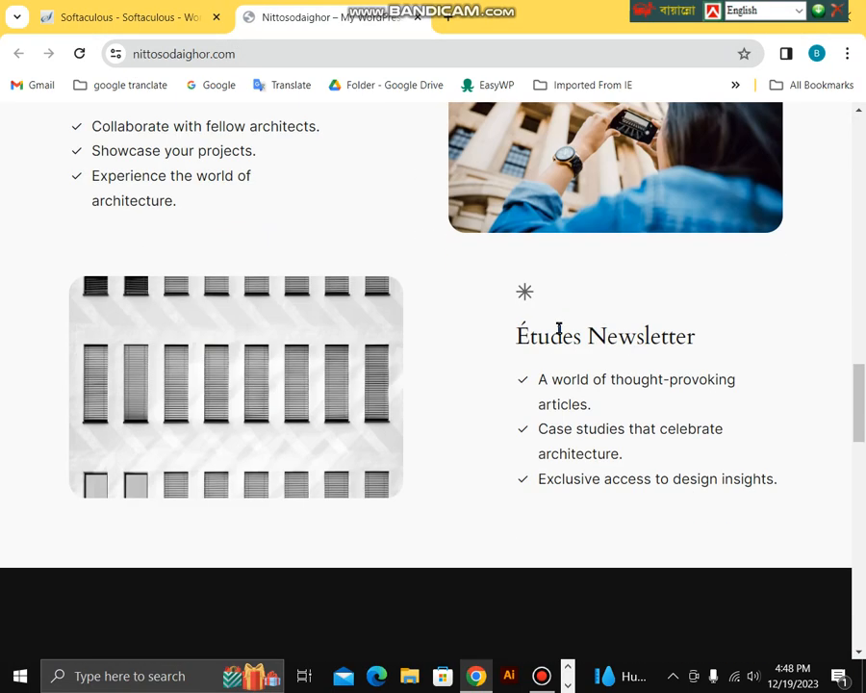
pyautogui.scroll(8, 561, 332)
pyautogui.scroll(10, 555, 308)
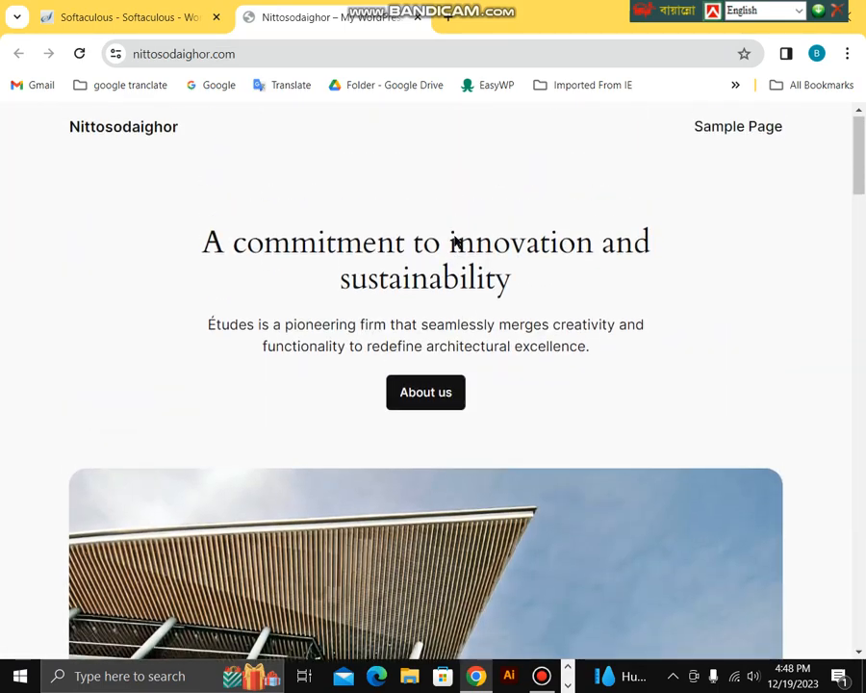
pyautogui.moveTo(860, 161); pyautogui.dragTo(861, 299)
pyautogui.click(77, 17)
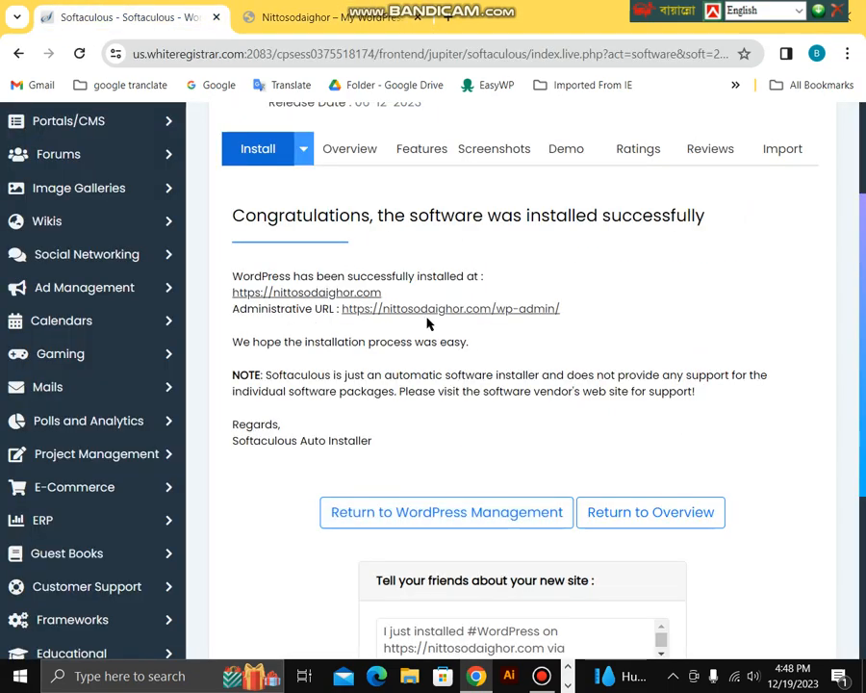
pyautogui.click(329, 14)
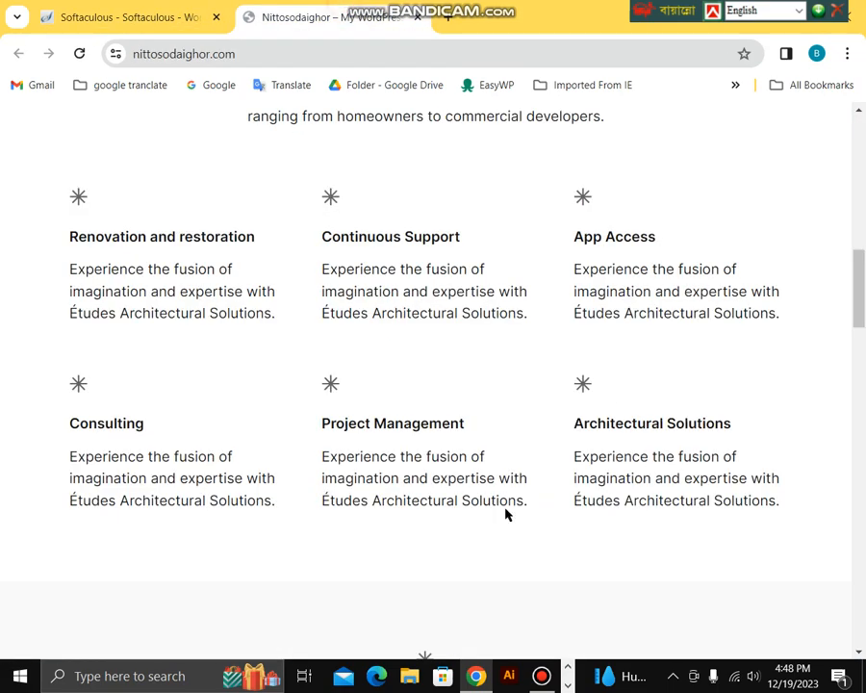
pyautogui.scroll(10, 290, 303)
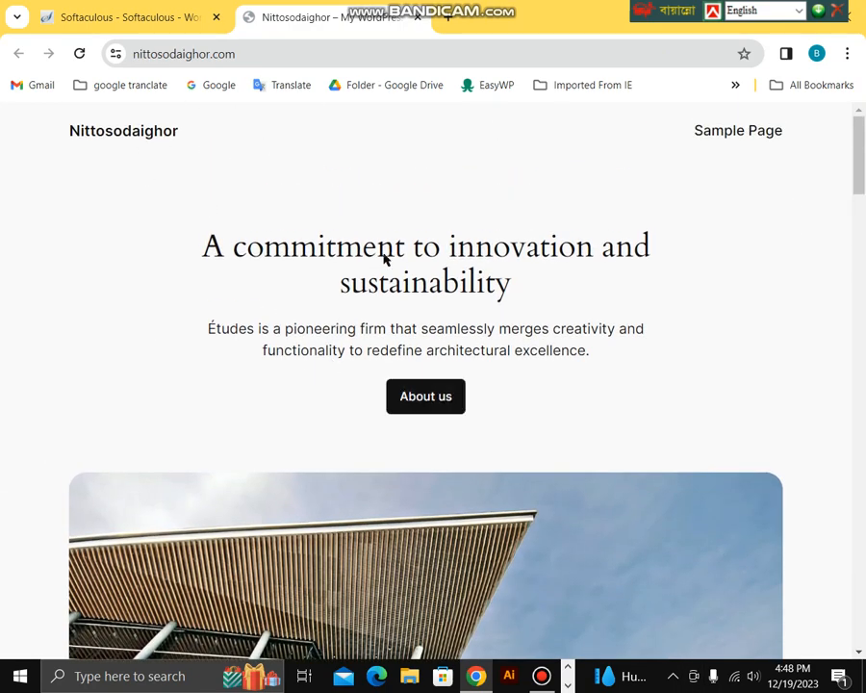
pyautogui.moveTo(246, 134); pyautogui.dragTo(63, 128)
pyautogui.click(104, 172)
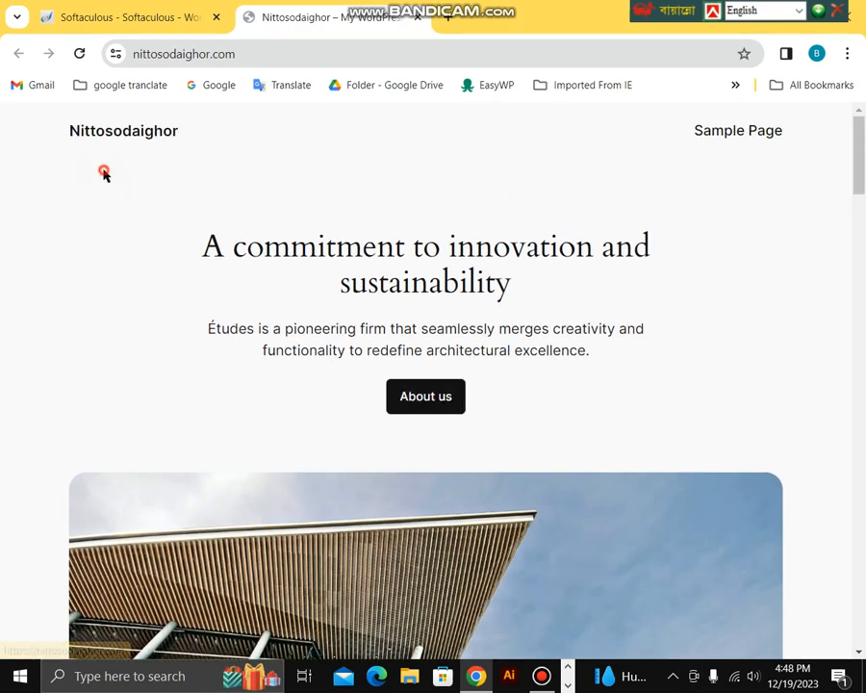
pyautogui.click(197, 14)
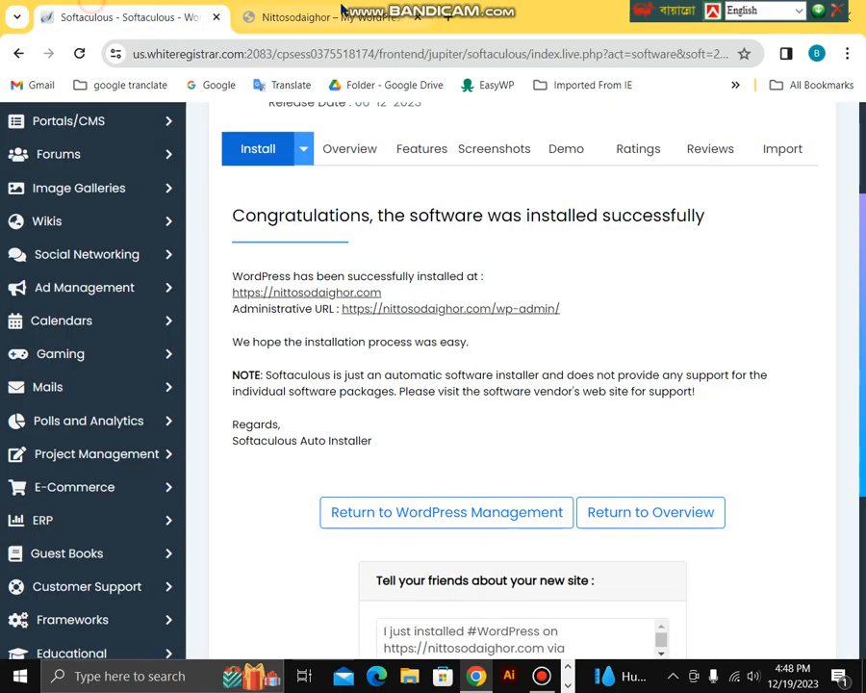
pyautogui.click(341, 14)
pyautogui.moveTo(190, 128); pyautogui.dragTo(116, 200)
pyautogui.click(117, 202)
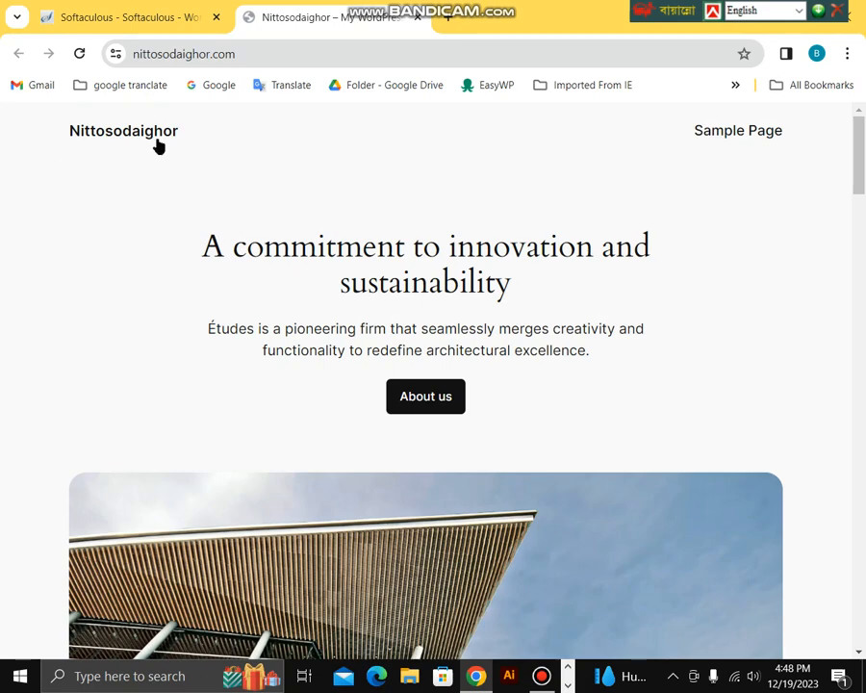
pyautogui.click(130, 16)
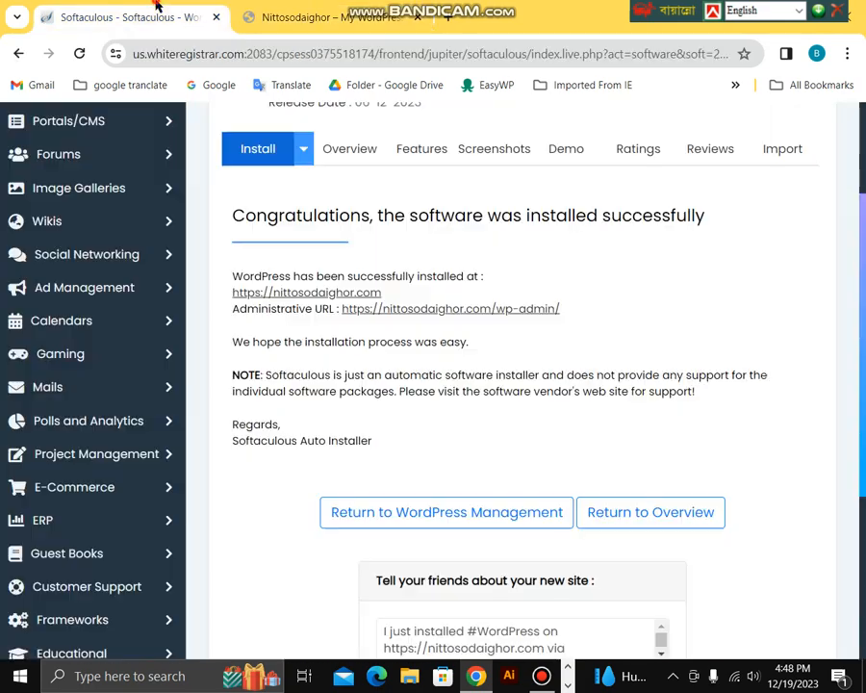
pyautogui.rightClick(488, 315)
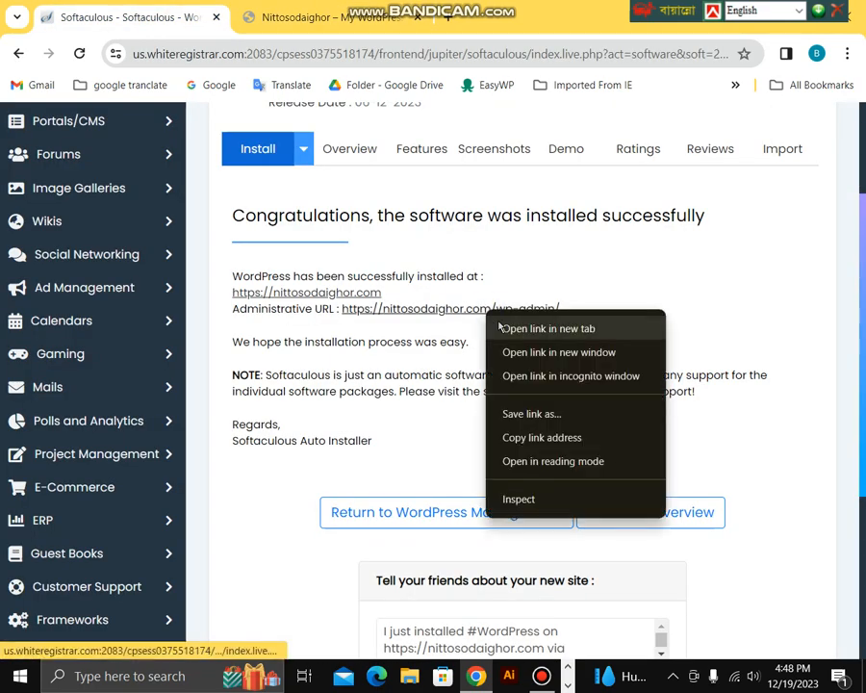
pyautogui.click(496, 325)
pyautogui.click(564, 9)
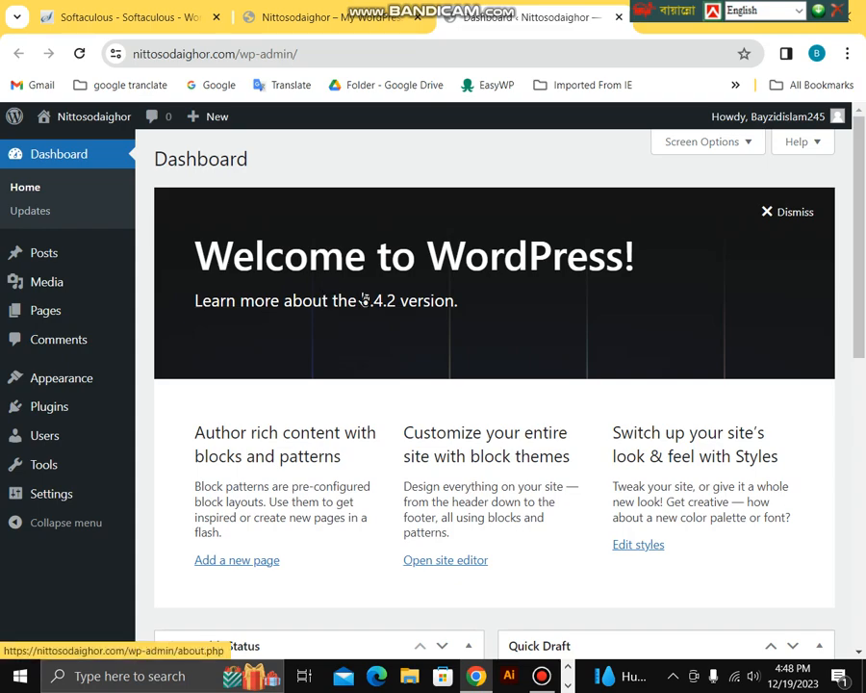
pyautogui.click(317, 13)
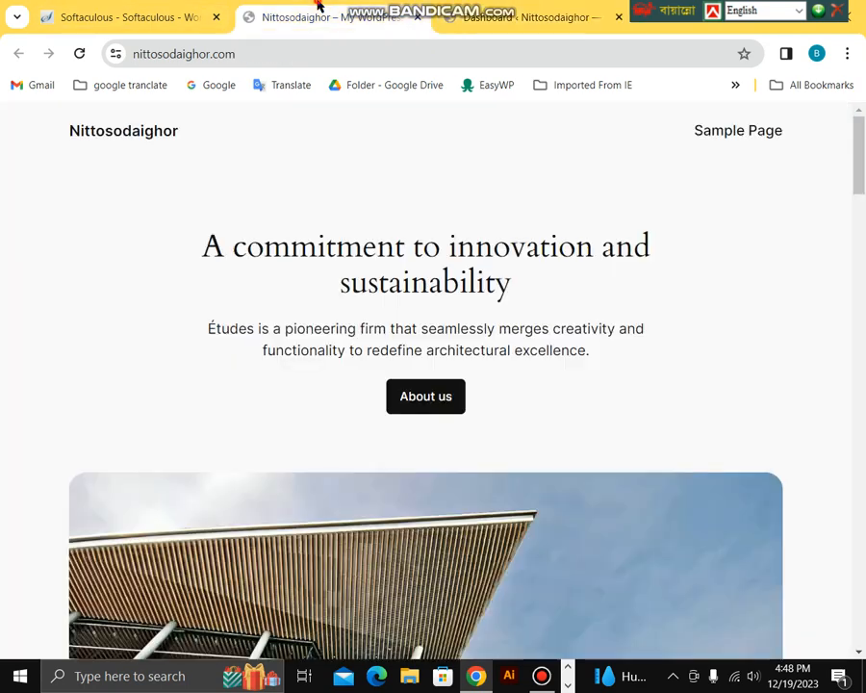
pyautogui.click(470, 30)
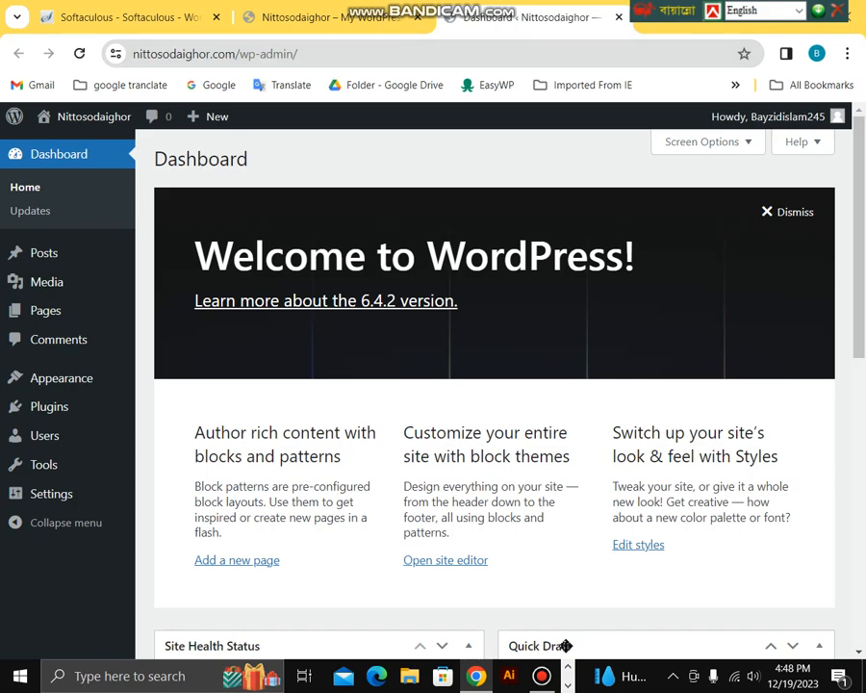
pyautogui.moveTo(545, 678)
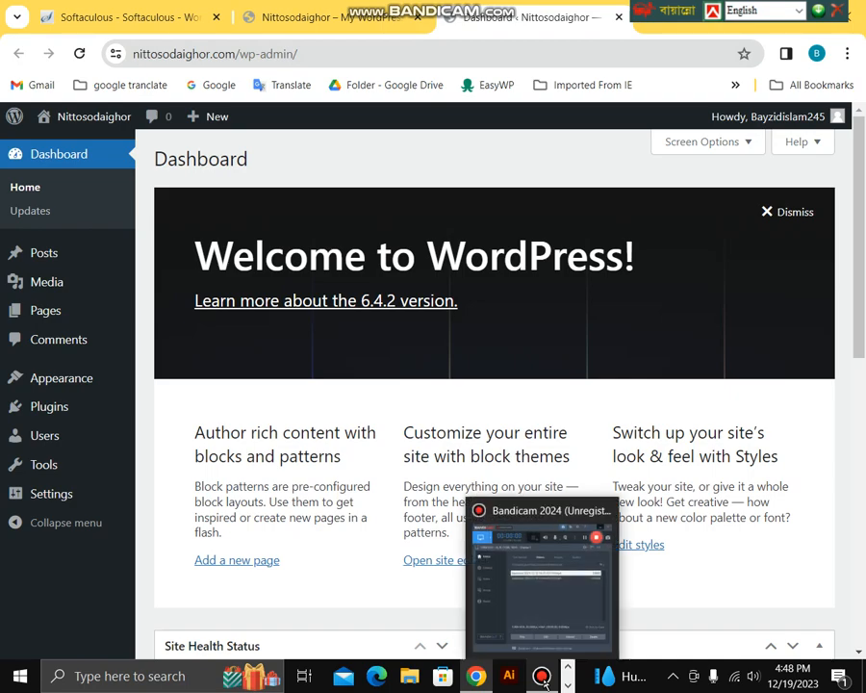